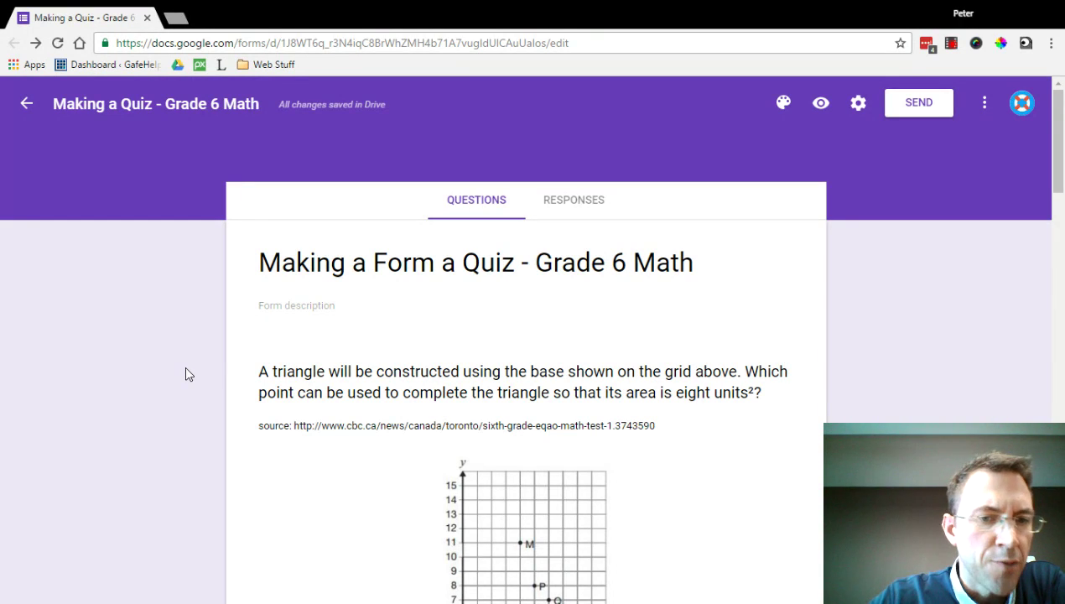
- Review the triangle-area, rotation and beaker questions in the form, including their images and multiple-choice options
{"action": "scroll", "coordinate": [186, 374], "scroll_direction": "down", "scroll_amount": 1}
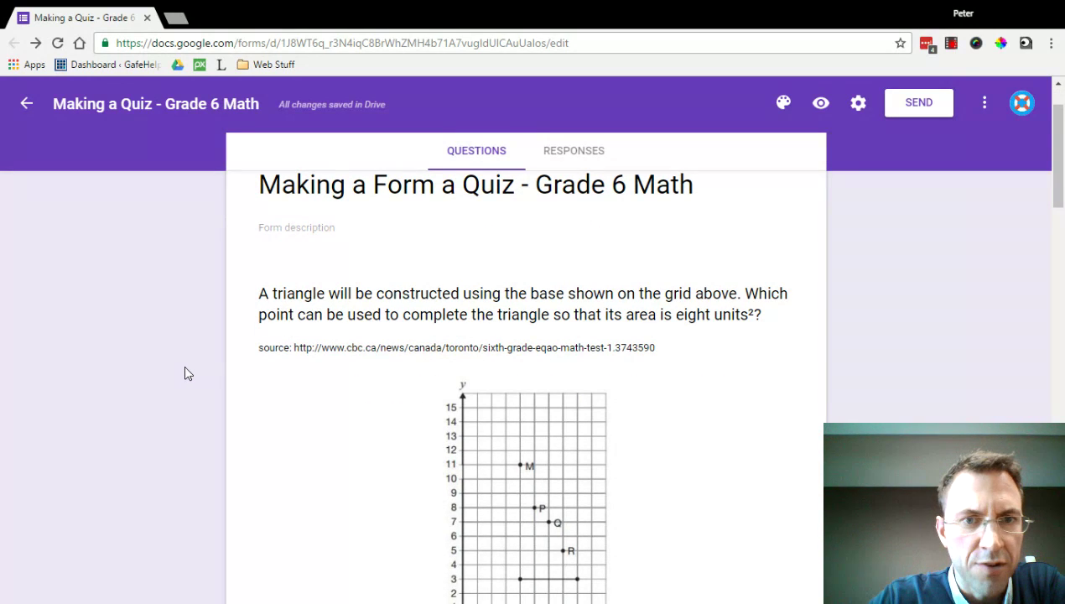
{"action": "scroll", "coordinate": [426, 349], "scroll_direction": "down", "scroll_amount": 2}
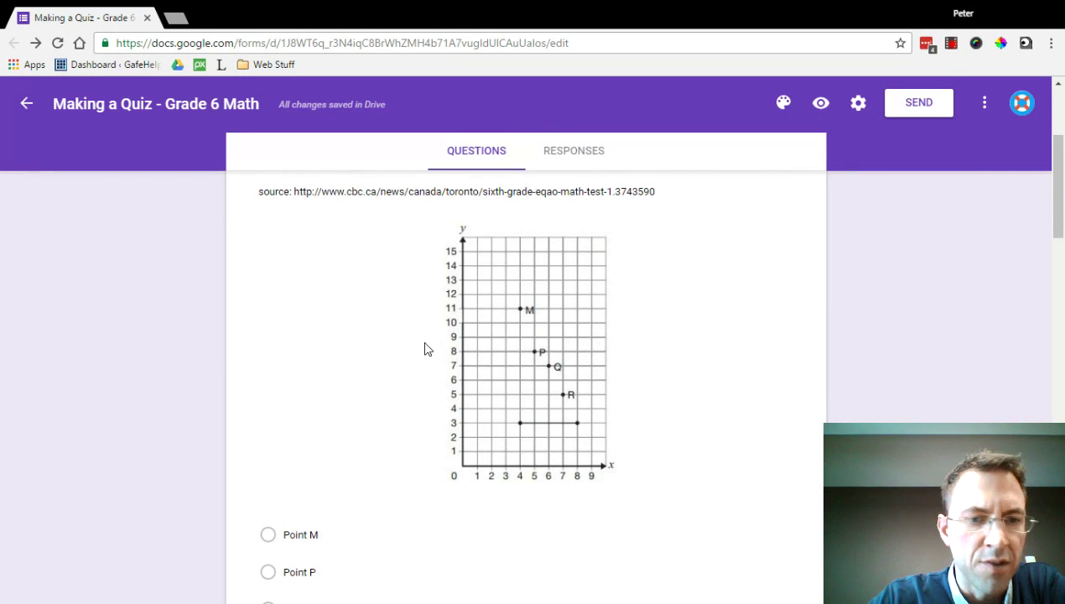
{"action": "scroll", "coordinate": [424, 349], "scroll_direction": "down", "scroll_amount": 3}
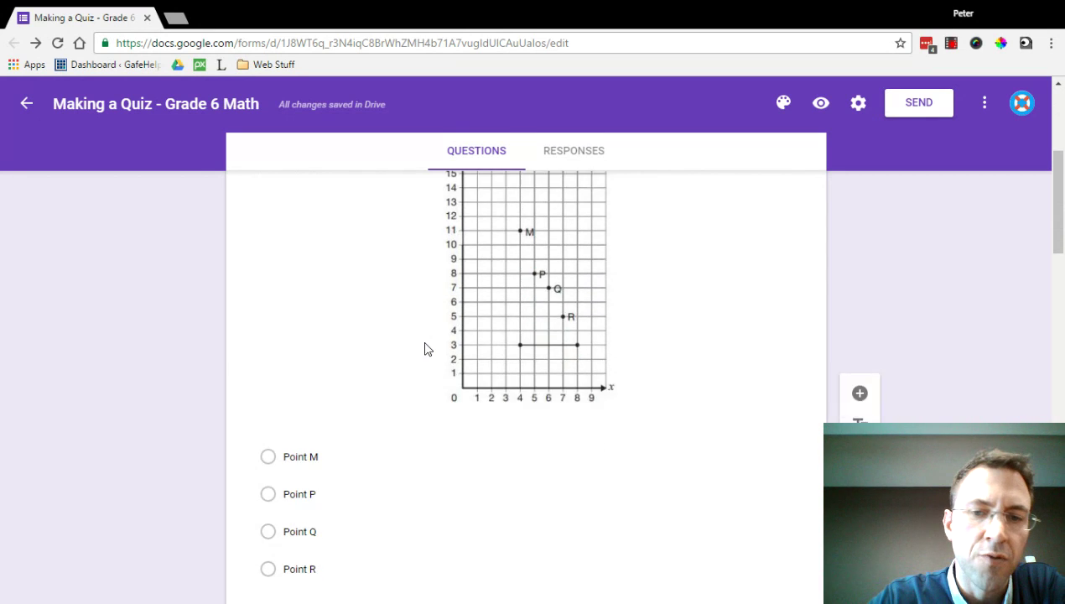
{"action": "scroll", "coordinate": [425, 348], "scroll_direction": "up", "scroll_amount": 3}
{"action": "scroll", "coordinate": [424, 348], "scroll_direction": "up", "scroll_amount": 1}
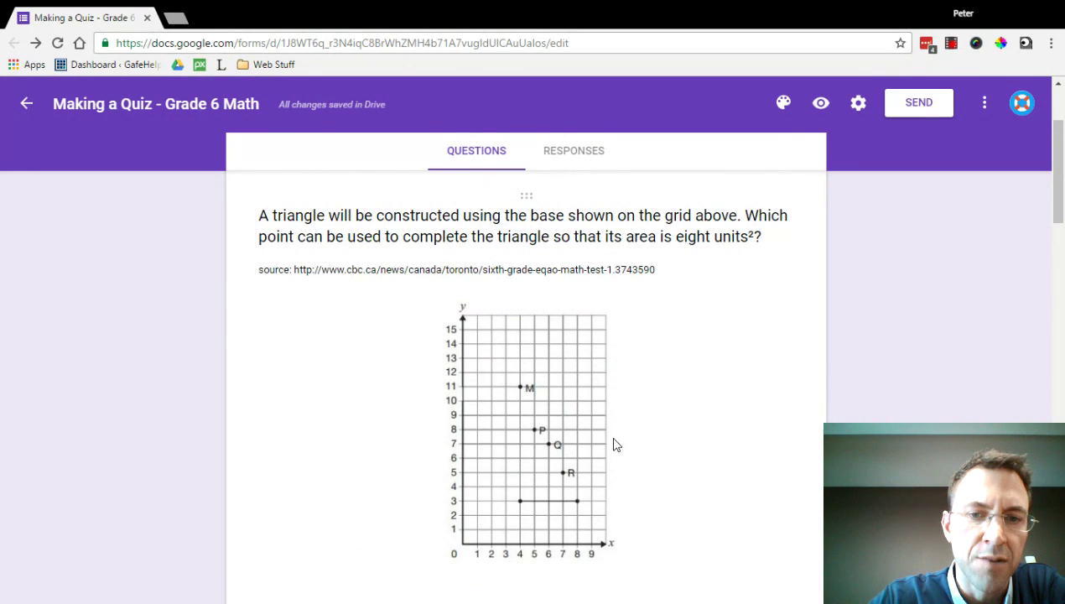
{"action": "left_click", "coordinate": [501, 311]}
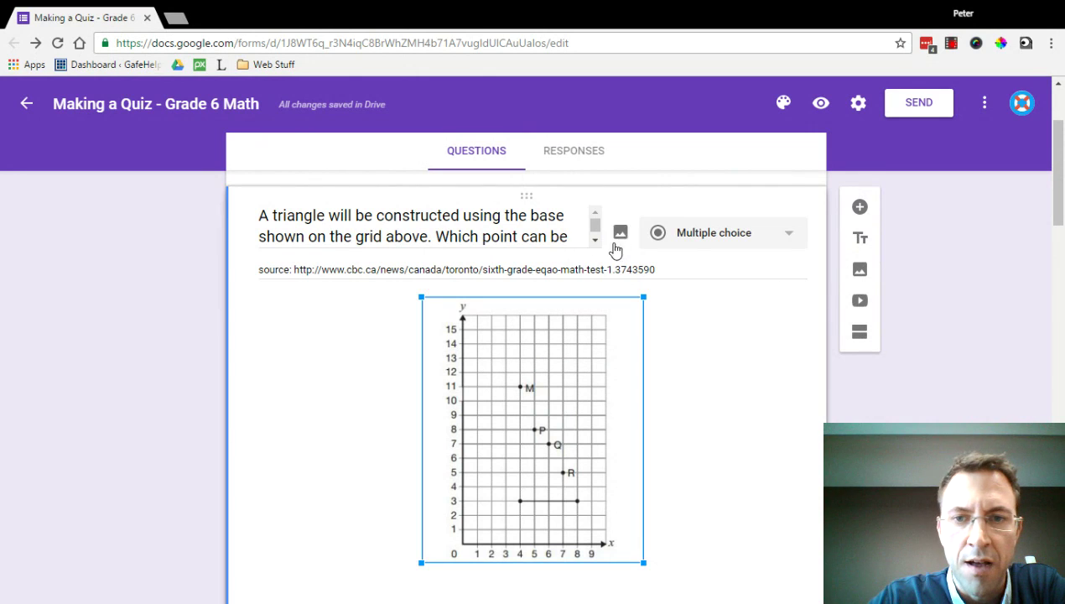
{"action": "scroll", "coordinate": [621, 257], "scroll_direction": "down", "scroll_amount": 8}
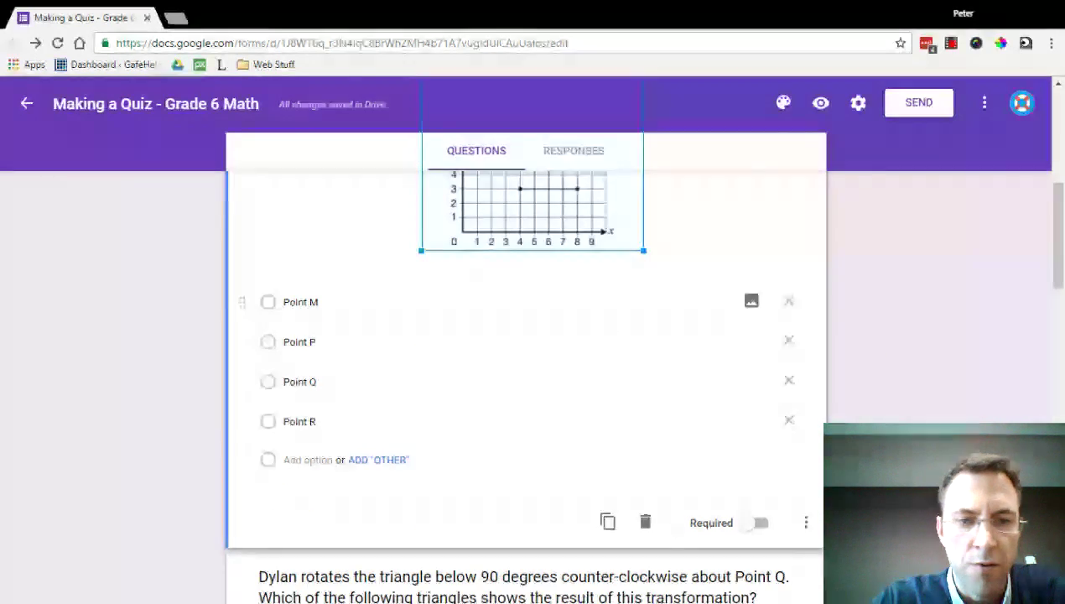
{"action": "scroll", "coordinate": [492, 321], "scroll_direction": "down", "scroll_amount": 4}
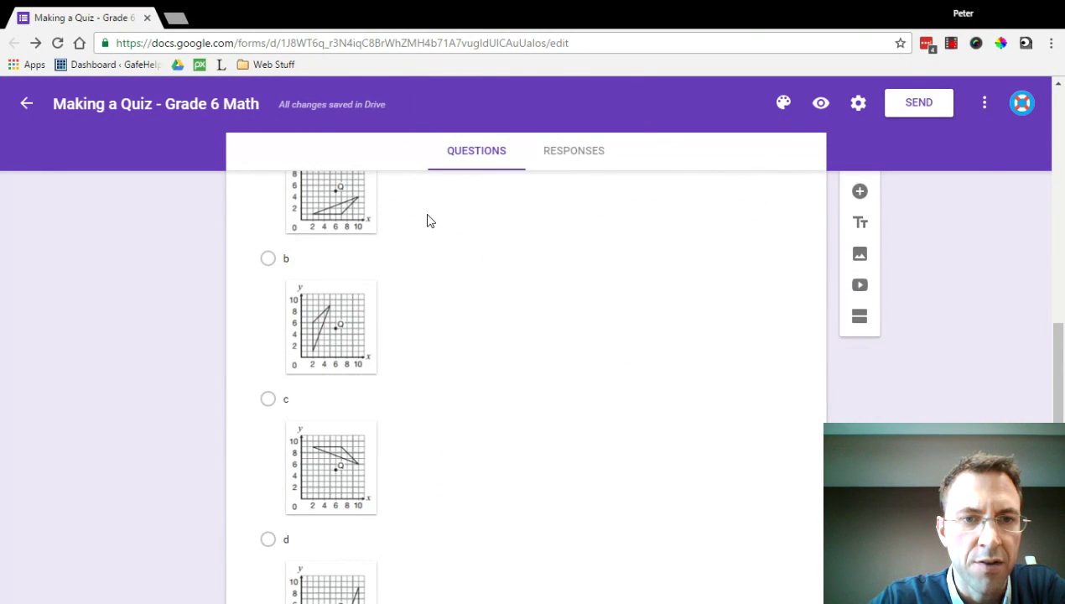
{"action": "left_click", "coordinate": [453, 348]}
{"action": "scroll", "coordinate": [503, 352], "scroll_direction": "down", "scroll_amount": 5}
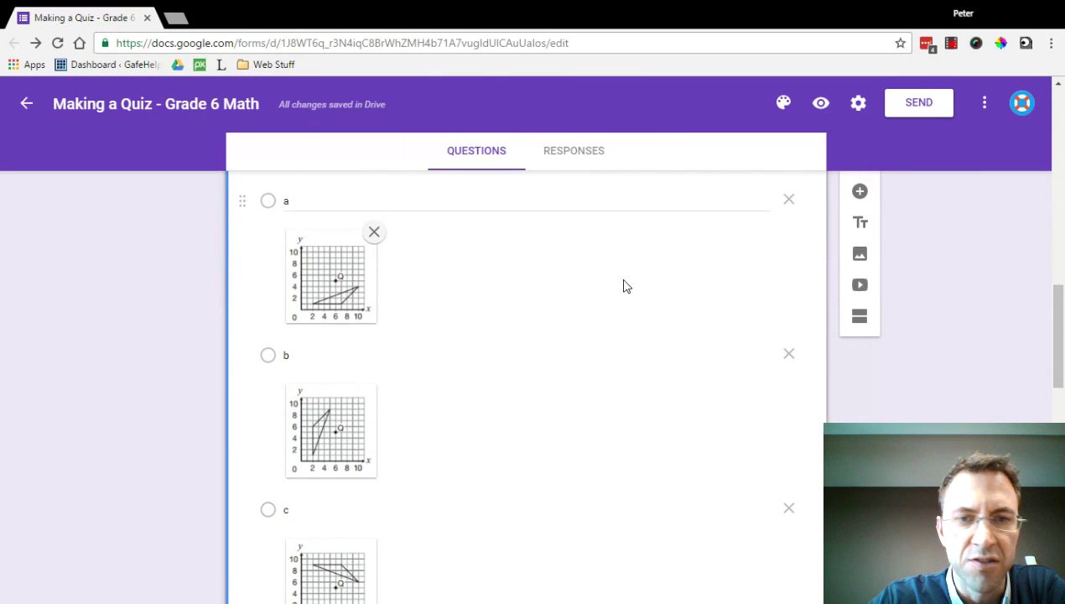
{"action": "scroll", "coordinate": [691, 324], "scroll_direction": "up", "scroll_amount": 1}
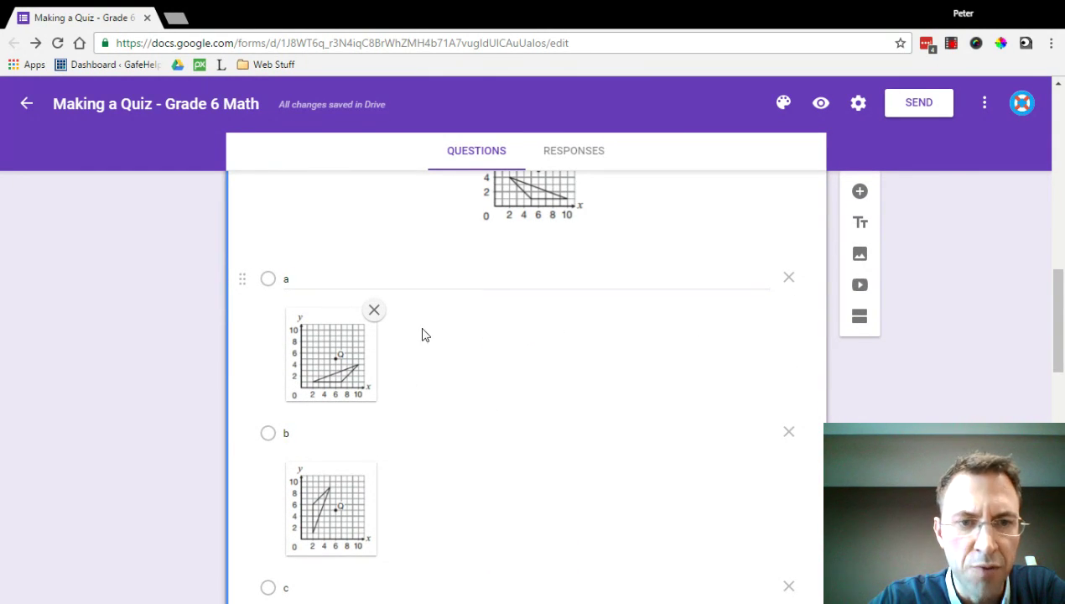
{"action": "scroll", "coordinate": [656, 335], "scroll_direction": "down", "scroll_amount": 1}
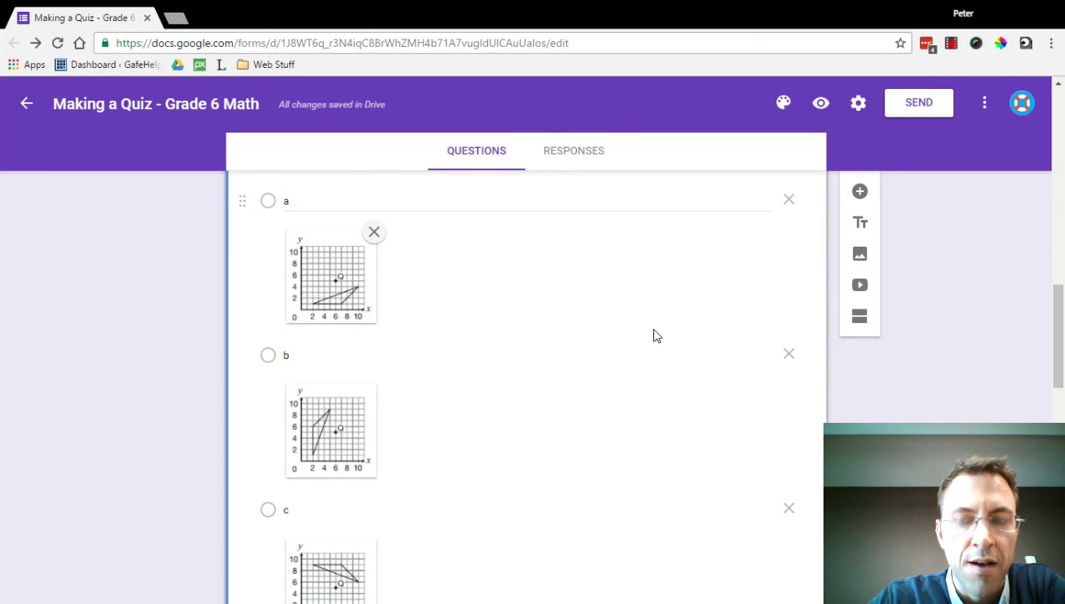
{"action": "scroll", "coordinate": [656, 335], "scroll_direction": "down", "scroll_amount": 8}
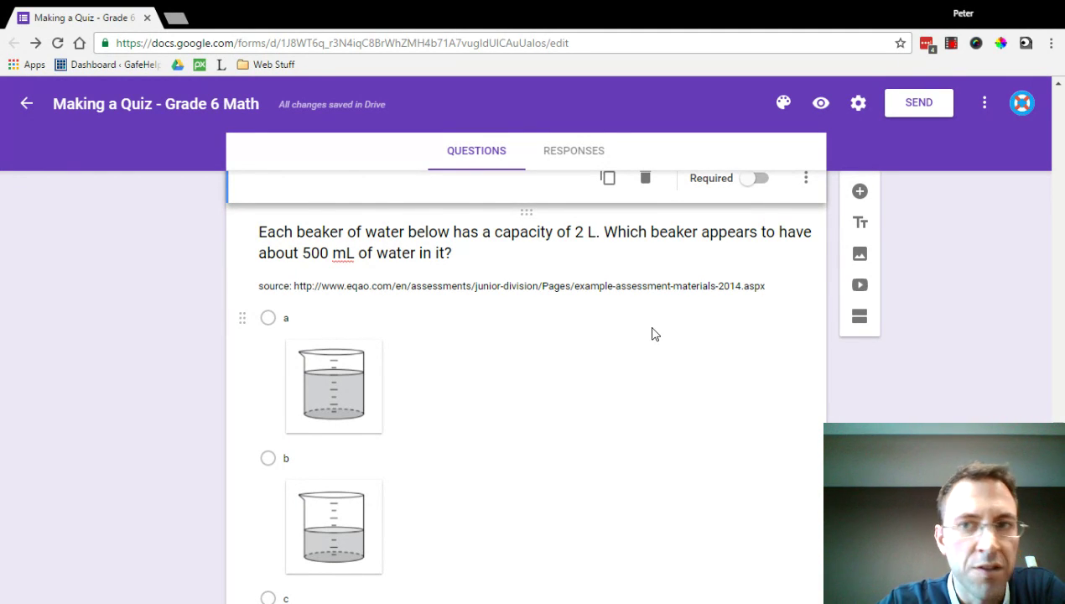
{"action": "scroll", "coordinate": [493, 390], "scroll_direction": "up", "scroll_amount": 15}
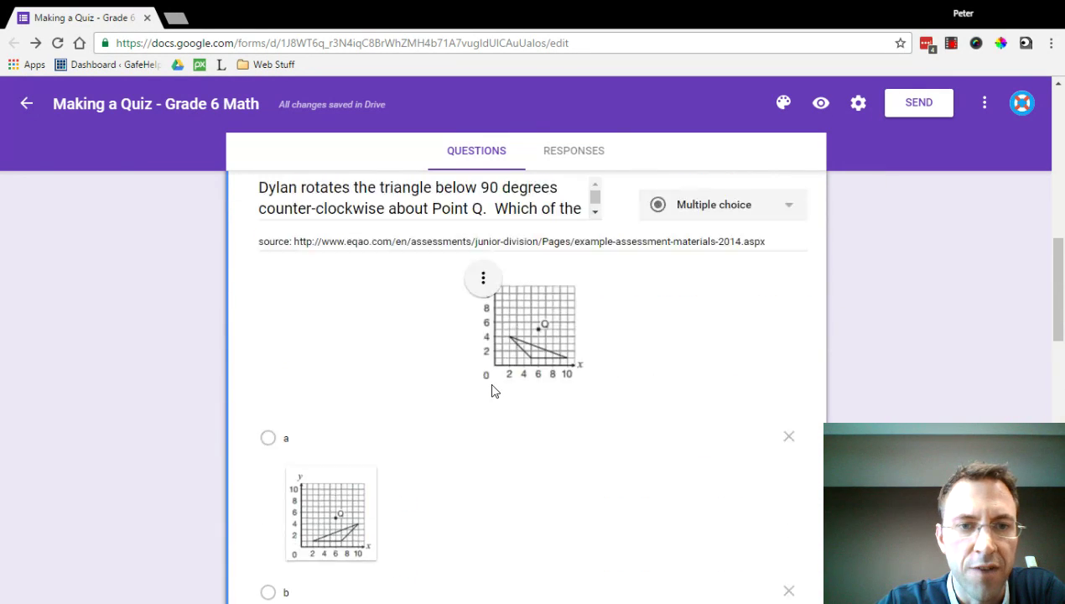
{"action": "scroll", "coordinate": [493, 389], "scroll_direction": "up", "scroll_amount": 1}
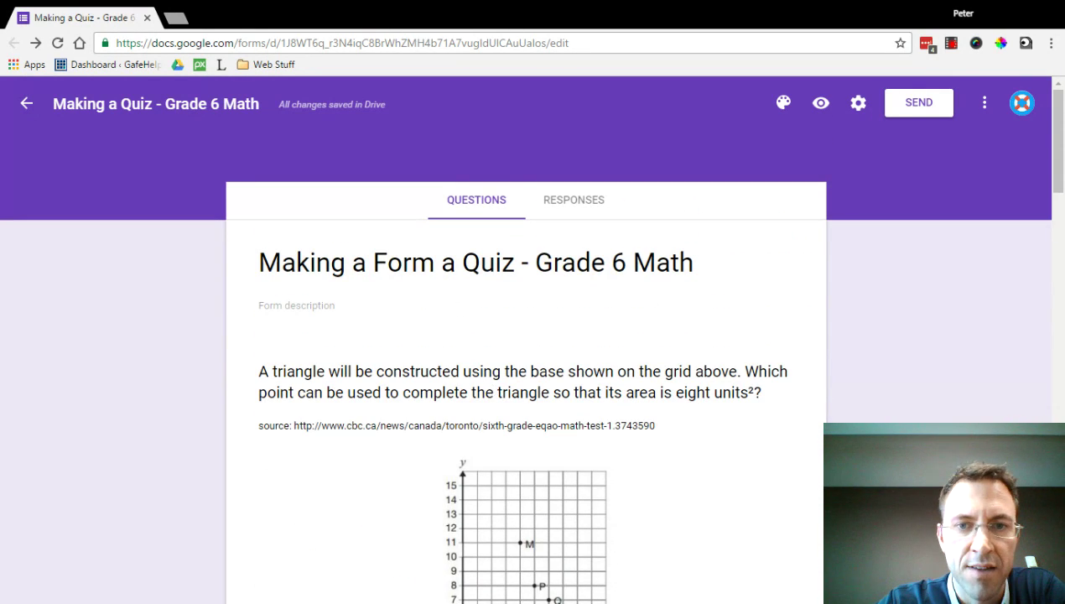
- Look over the form's general and presentation settings, turn on "Make this a quiz", and save the settings
{"action": "left_click", "coordinate": [858, 103]}
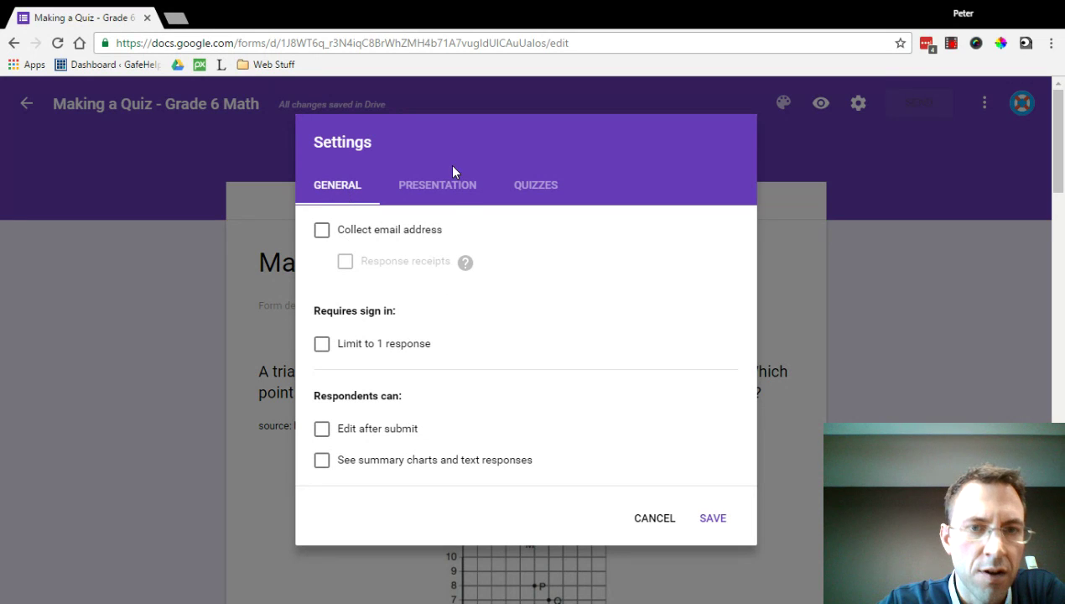
{"action": "left_click", "coordinate": [449, 186]}
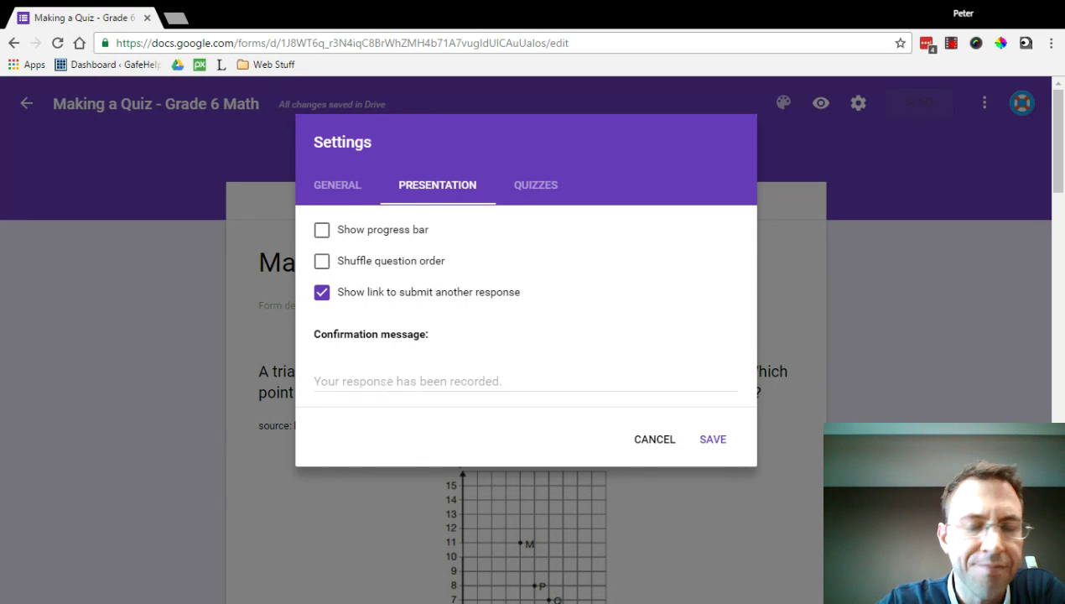
{"action": "left_click", "coordinate": [539, 186]}
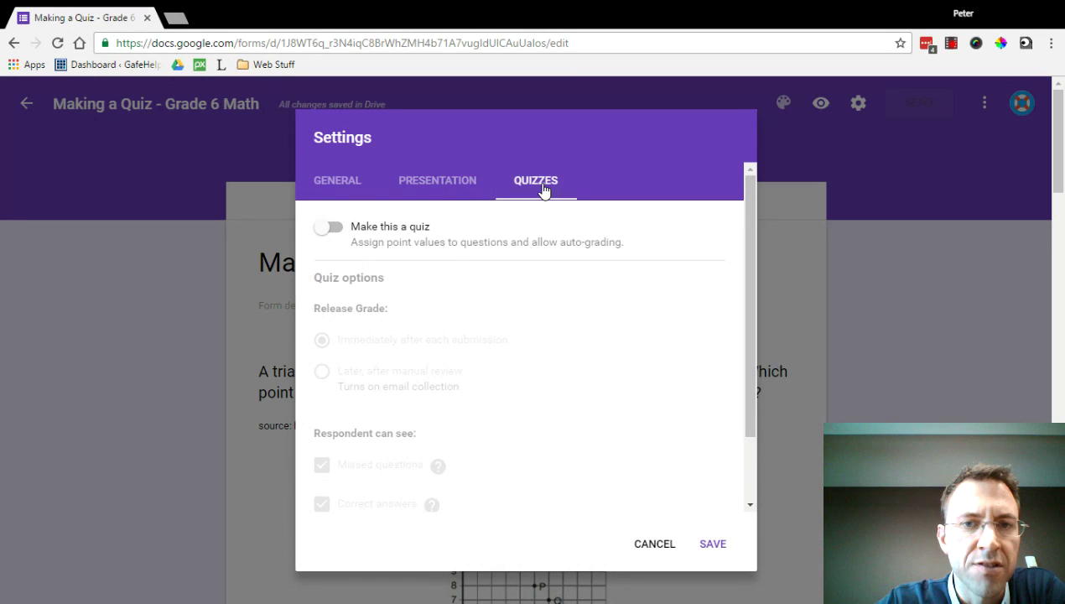
{"action": "left_click", "coordinate": [331, 231]}
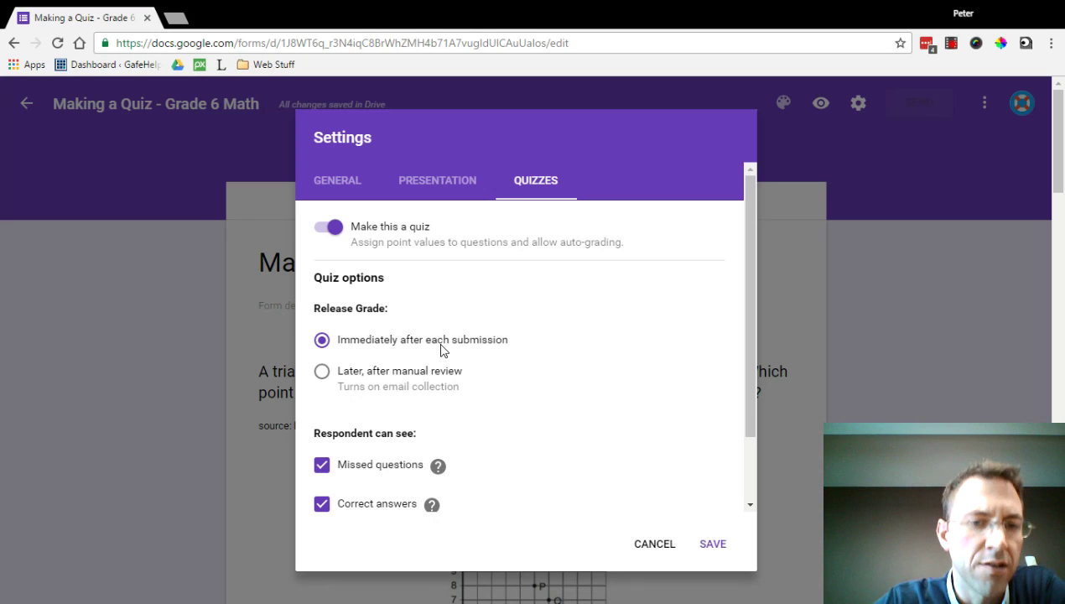
{"action": "scroll", "coordinate": [441, 351], "scroll_direction": "down", "scroll_amount": 2}
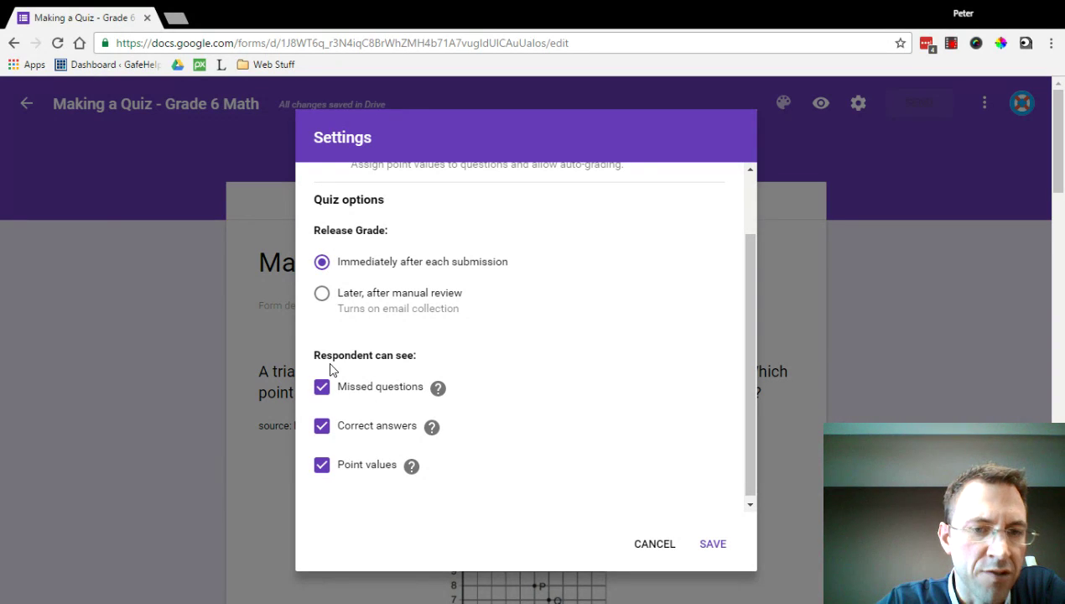
{"action": "scroll", "coordinate": [377, 400], "scroll_direction": "down", "scroll_amount": 1}
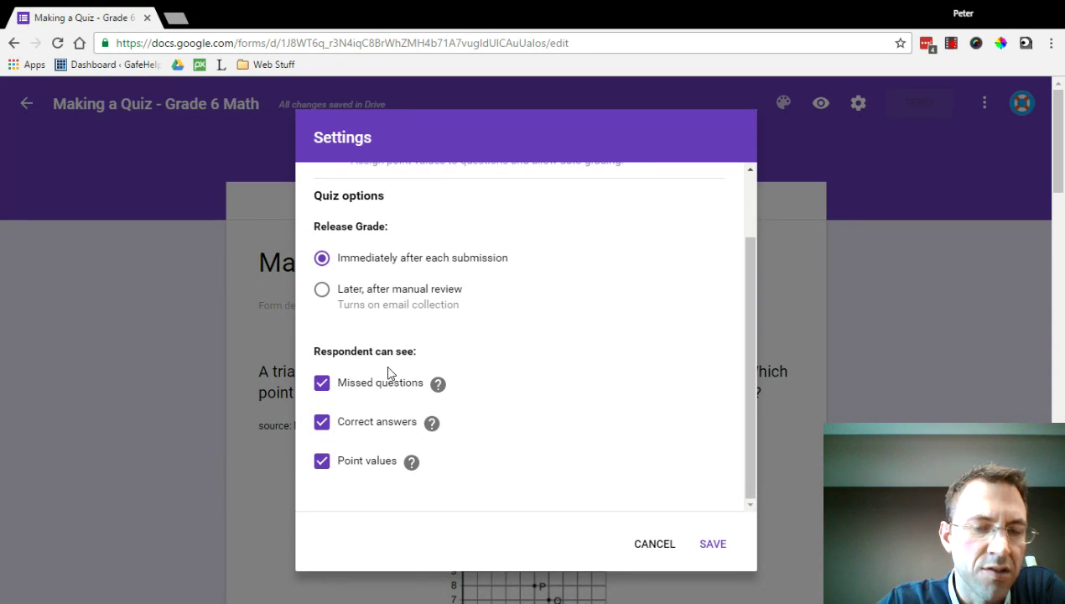
{"action": "left_click", "coordinate": [713, 545]}
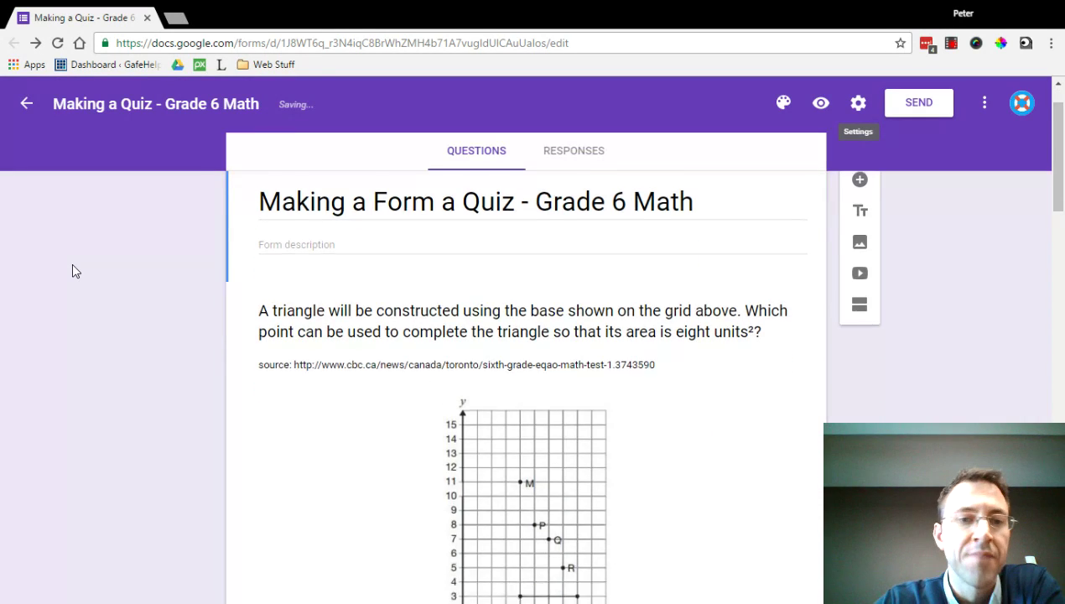
- Open the answer key of the triangle-area question with the Point M to Point R options and assign it points
{"action": "scroll", "coordinate": [72, 265], "scroll_direction": "down", "scroll_amount": 2}
{"action": "scroll", "coordinate": [84, 267], "scroll_direction": "up", "scroll_amount": 2}
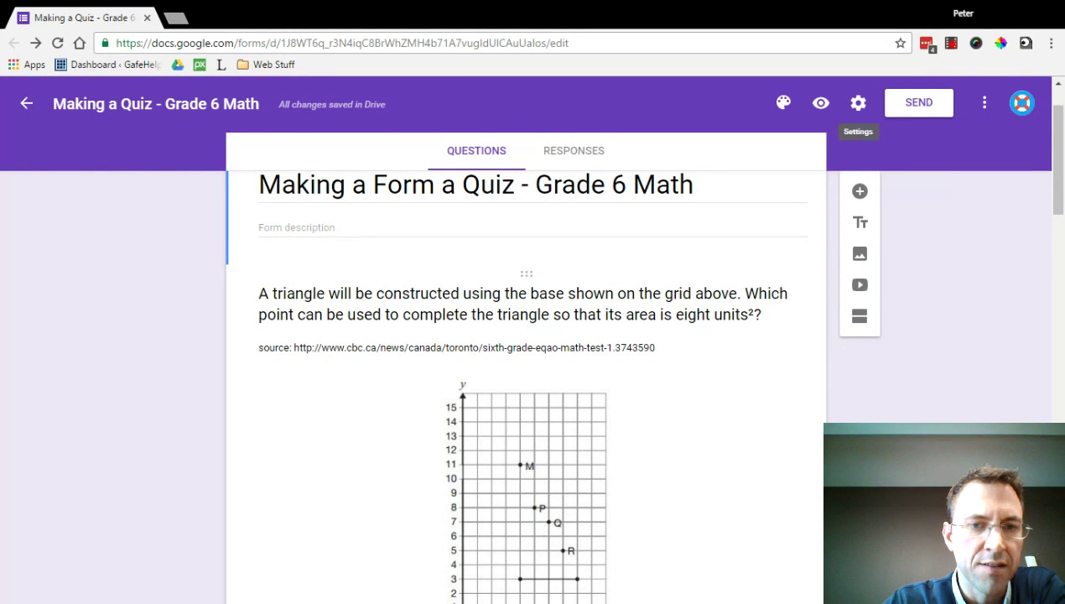
{"action": "left_click", "coordinate": [609, 302]}
{"action": "scroll", "coordinate": [577, 368], "scroll_direction": "down", "scroll_amount": 4}
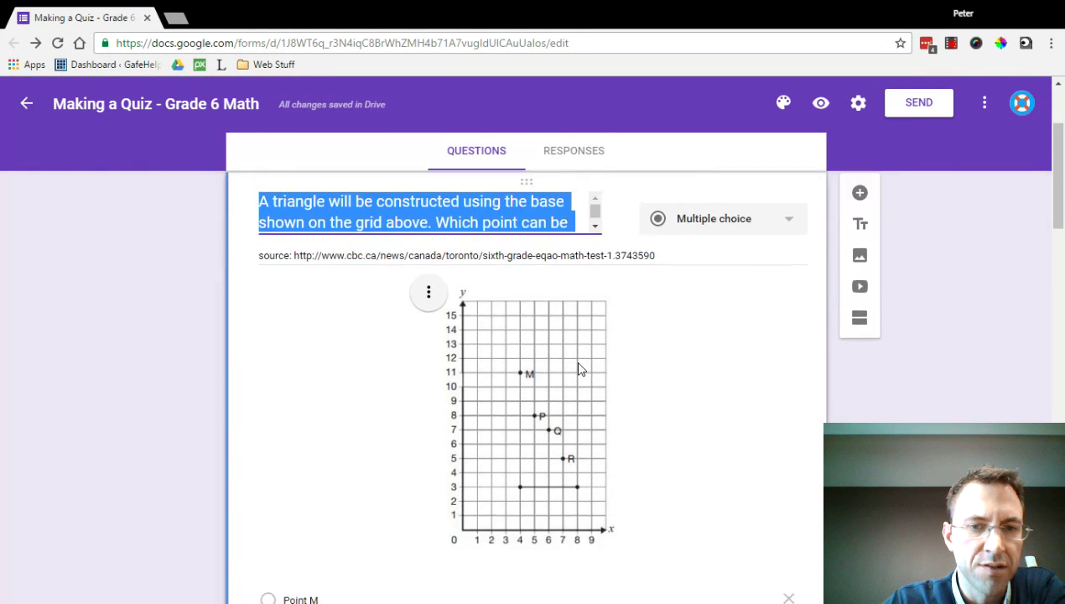
{"action": "scroll", "coordinate": [578, 369], "scroll_direction": "down", "scroll_amount": 2}
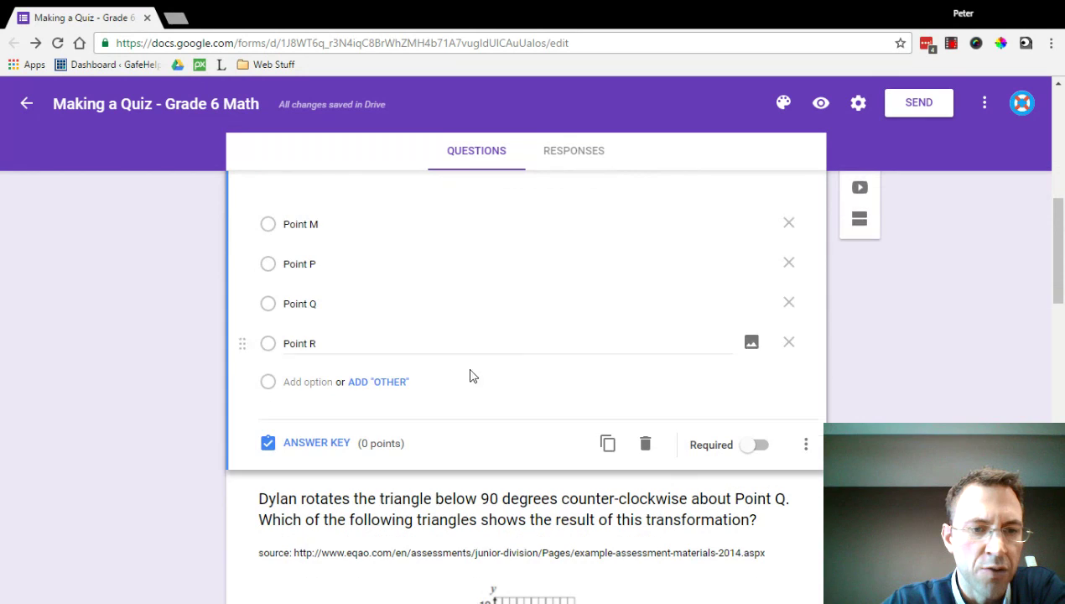
{"action": "left_click", "coordinate": [317, 446]}
{"action": "scroll", "coordinate": [376, 403], "scroll_direction": "down", "scroll_amount": 2}
{"action": "scroll", "coordinate": [302, 325], "scroll_direction": "up", "scroll_amount": 1}
{"action": "left_click", "coordinate": [297, 257]}
{"action": "scroll", "coordinate": [304, 325], "scroll_direction": "down", "scroll_amount": 3}
{"action": "scroll", "coordinate": [306, 327], "scroll_direction": "down", "scroll_amount": 1}
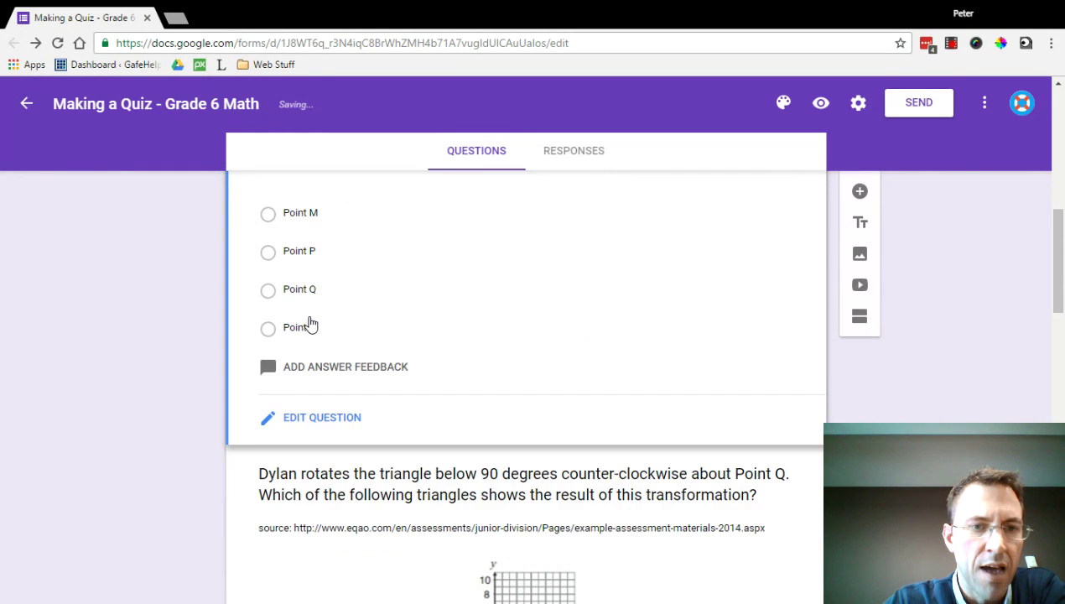
- Mark Point Q as the only correct answer to the triangle-area question
{"action": "left_click", "coordinate": [267, 290]}
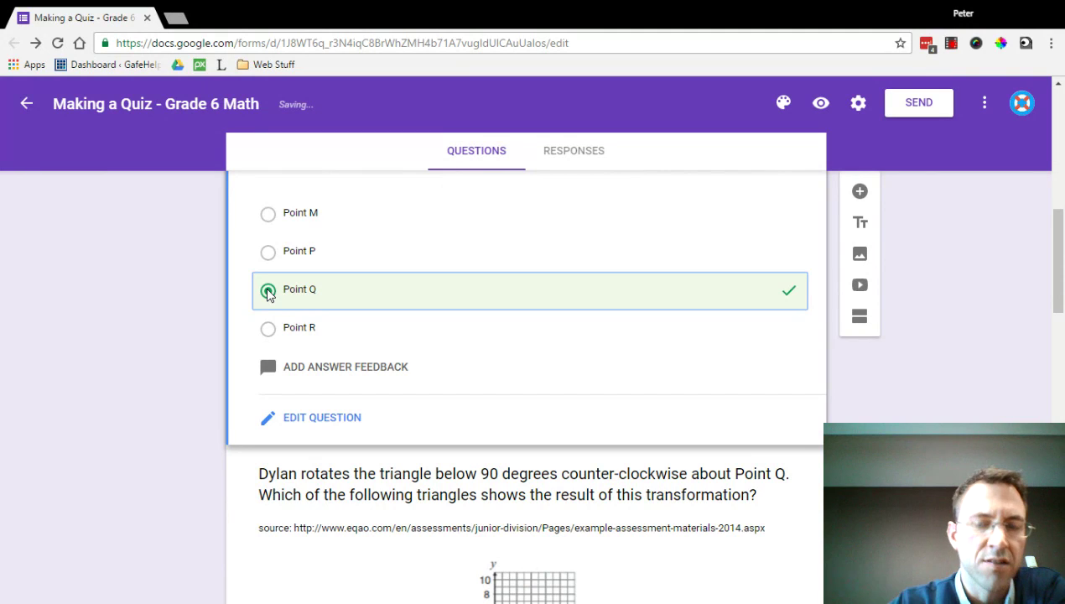
{"action": "scroll", "coordinate": [268, 293], "scroll_direction": "up", "scroll_amount": 1}
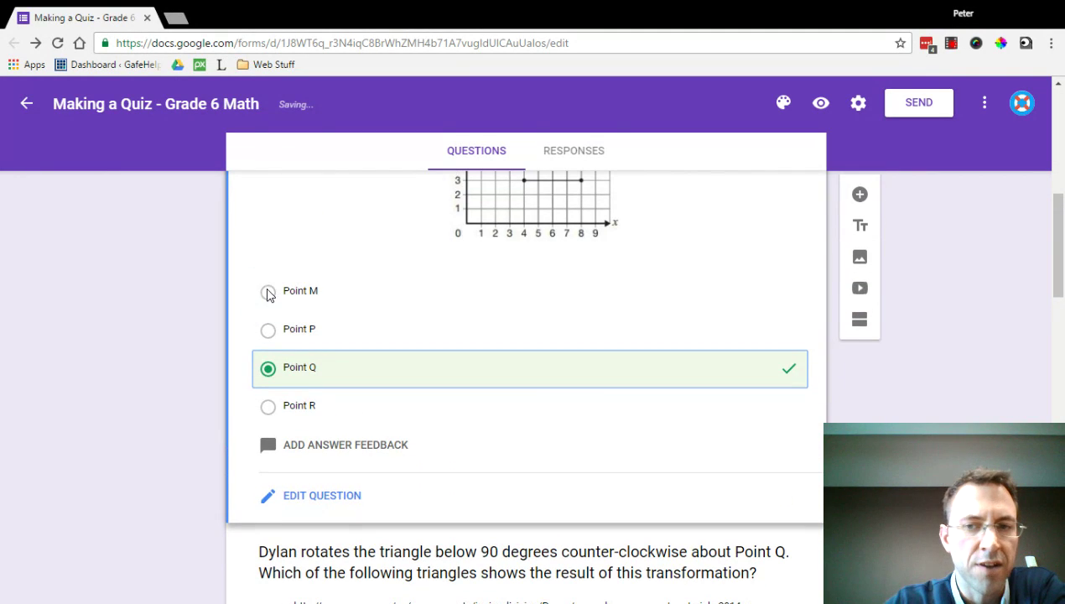
{"action": "left_click", "coordinate": [269, 332]}
{"action": "left_click", "coordinate": [268, 332]}
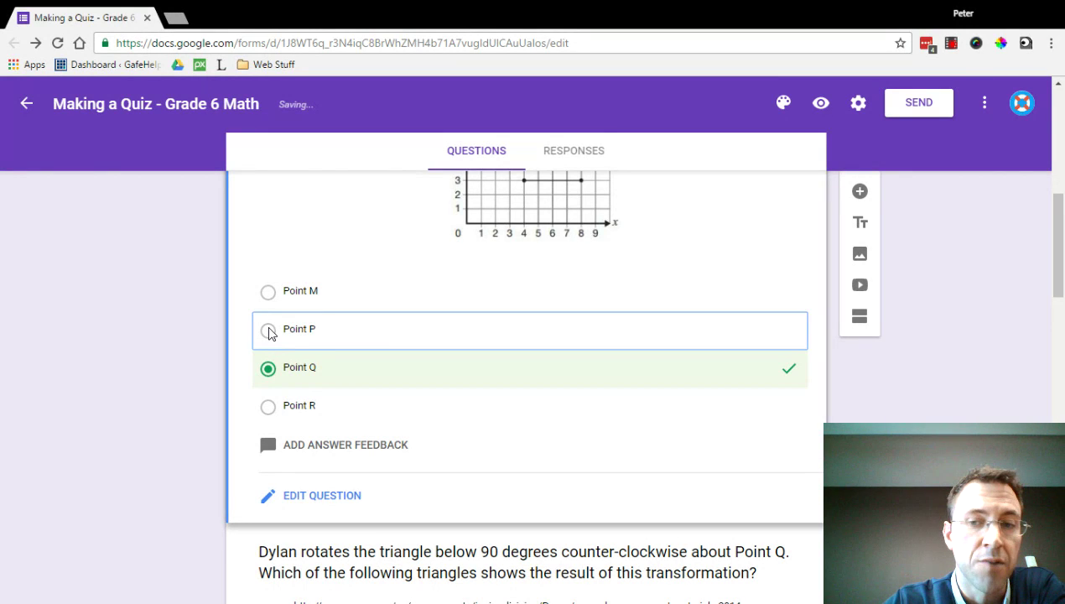
- Open the answer key of the question about rotating the triangle 90 degrees about Point Q and assign it points
{"action": "scroll", "coordinate": [268, 331], "scroll_direction": "down", "scroll_amount": 3}
{"action": "scroll", "coordinate": [344, 352], "scroll_direction": "up", "scroll_amount": 1}
{"action": "scroll", "coordinate": [356, 331], "scroll_direction": "up", "scroll_amount": 1}
{"action": "scroll", "coordinate": [312, 295], "scroll_direction": "down", "scroll_amount": 4}
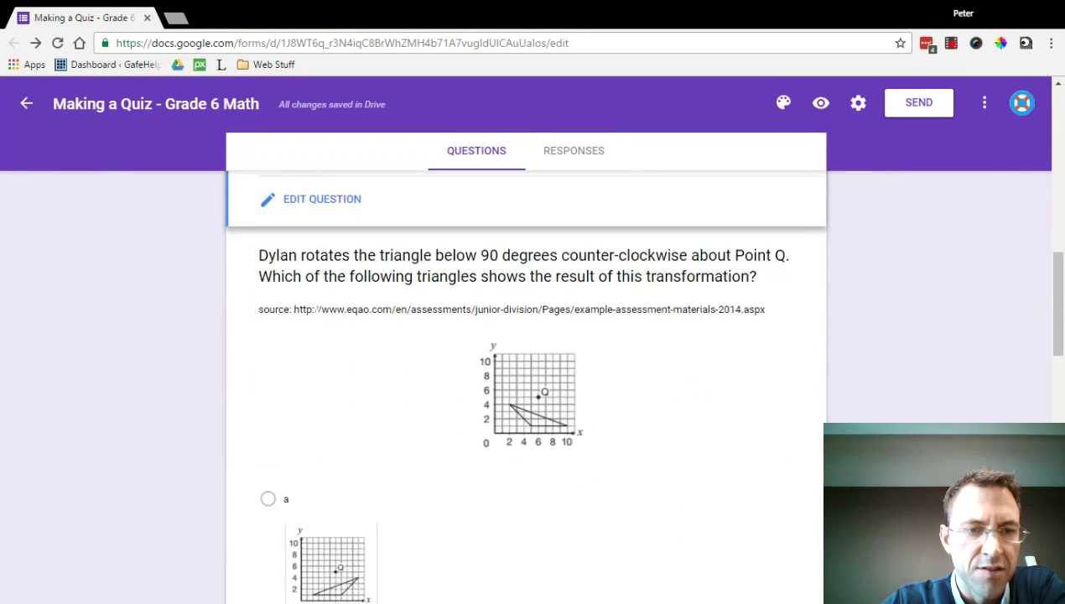
{"action": "scroll", "coordinate": [374, 312], "scroll_direction": "up", "scroll_amount": 1}
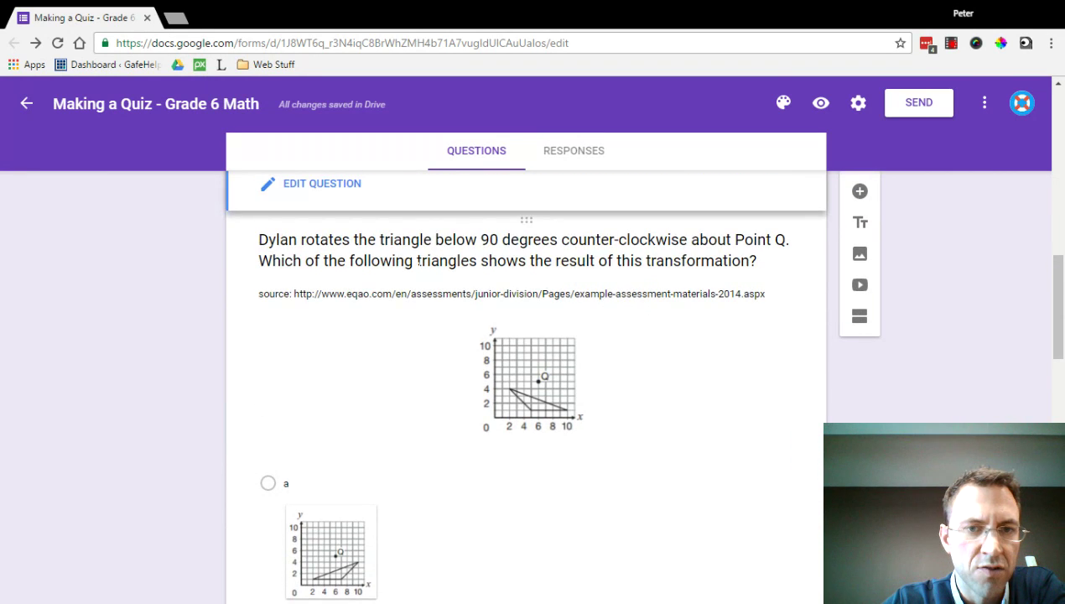
{"action": "left_click", "coordinate": [373, 316]}
{"action": "scroll", "coordinate": [388, 334], "scroll_direction": "down", "scroll_amount": 3}
{"action": "scroll", "coordinate": [388, 333], "scroll_direction": "down", "scroll_amount": 6}
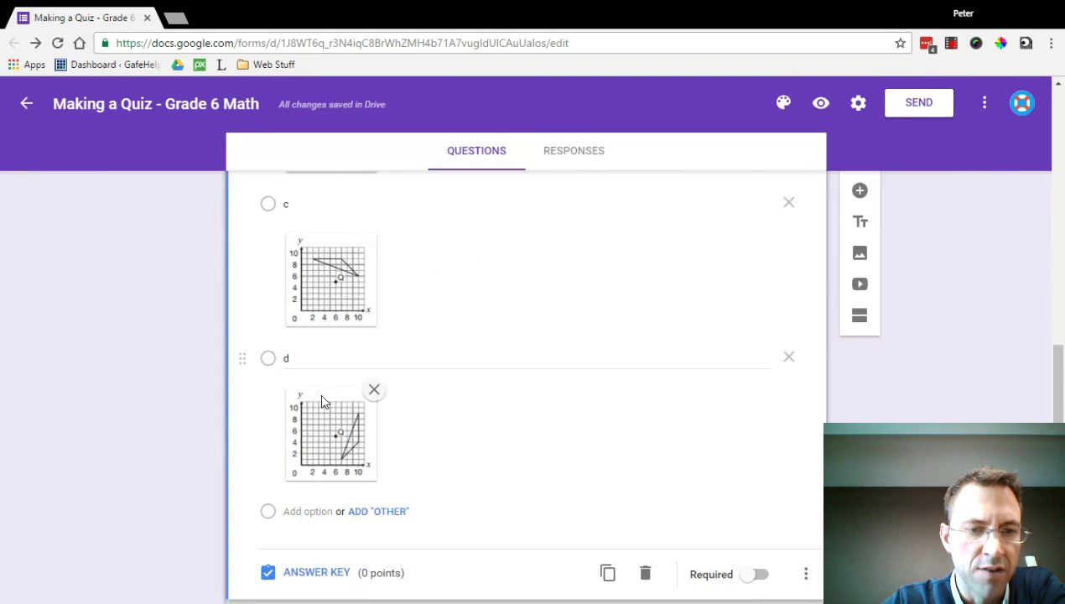
{"action": "left_click", "coordinate": [310, 419]}
{"action": "scroll", "coordinate": [335, 369], "scroll_direction": "down", "scroll_amount": 3}
{"action": "scroll", "coordinate": [336, 369], "scroll_direction": "up", "scroll_amount": 2}
{"action": "left_click", "coordinate": [298, 260]}
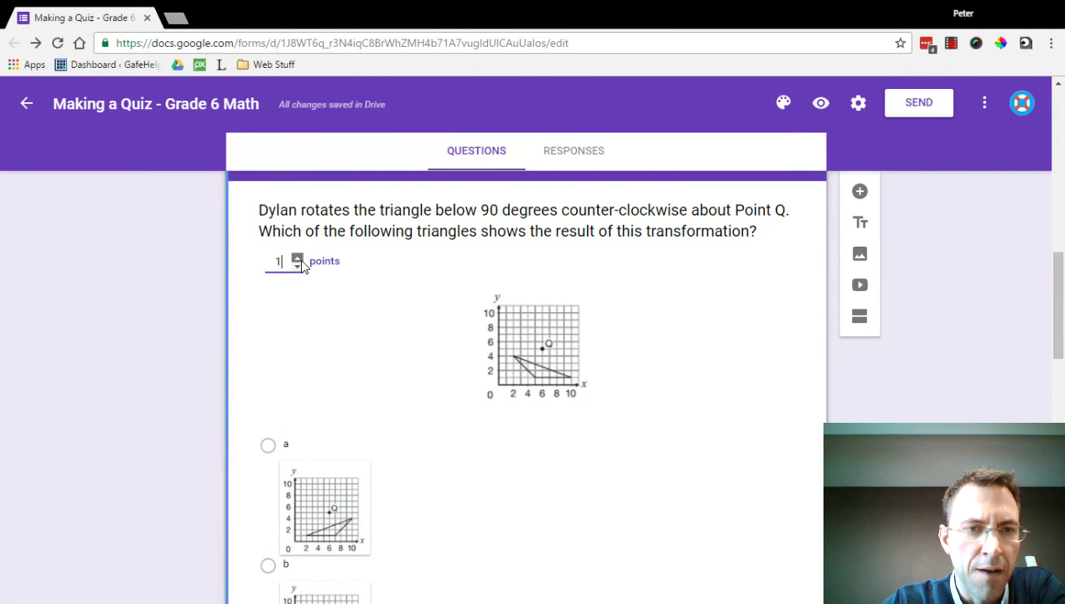
{"action": "left_click", "coordinate": [297, 260]}
- Mark option d as the correct answer to the triangle rotation question
{"action": "scroll", "coordinate": [359, 291], "scroll_direction": "down", "scroll_amount": 3}
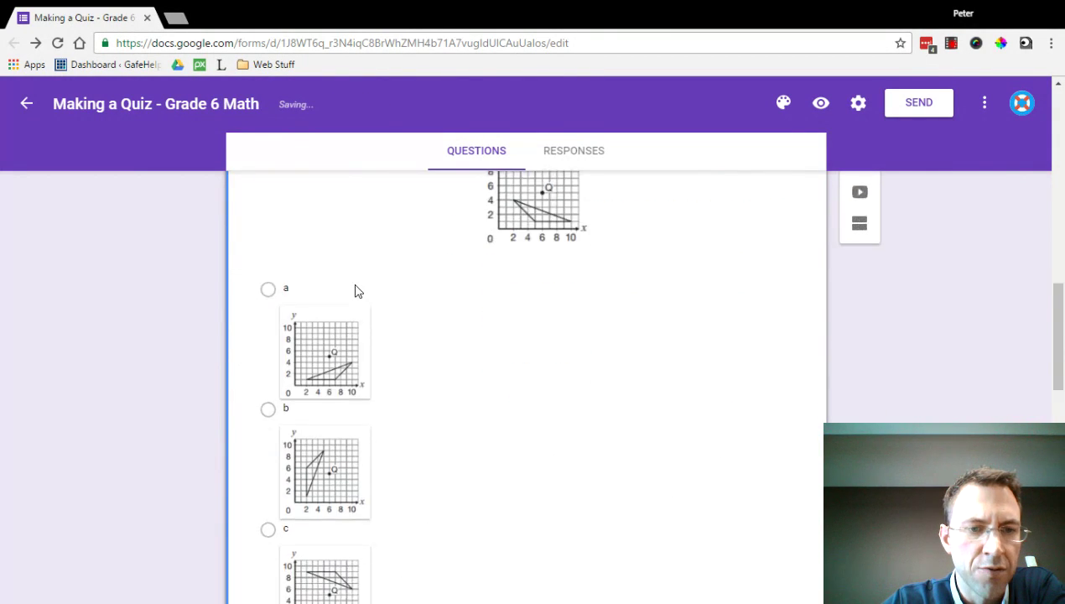
{"action": "scroll", "coordinate": [361, 291], "scroll_direction": "down", "scroll_amount": 2}
{"action": "left_click", "coordinate": [268, 416]}
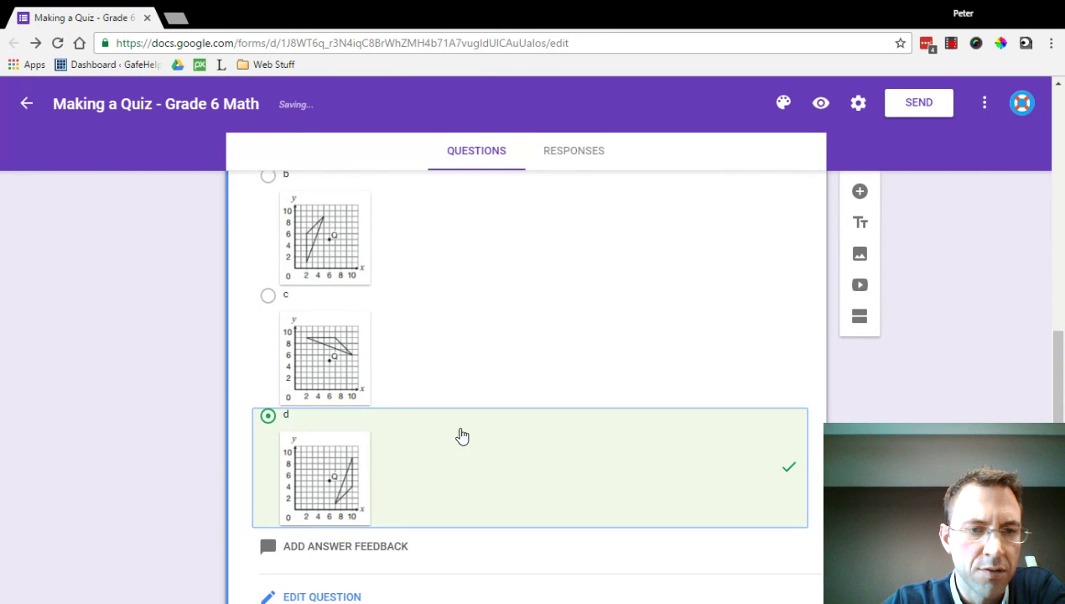
{"action": "scroll", "coordinate": [446, 407], "scroll_direction": "up", "scroll_amount": 3}
- Open the answer key of the 500 mL beaker question and mark option d as the correct answer
{"action": "scroll", "coordinate": [445, 406], "scroll_direction": "down", "scroll_amount": 5}
{"action": "scroll", "coordinate": [444, 407], "scroll_direction": "down", "scroll_amount": 3}
{"action": "left_click", "coordinate": [438, 395]}
{"action": "scroll", "coordinate": [437, 395], "scroll_direction": "down", "scroll_amount": 6}
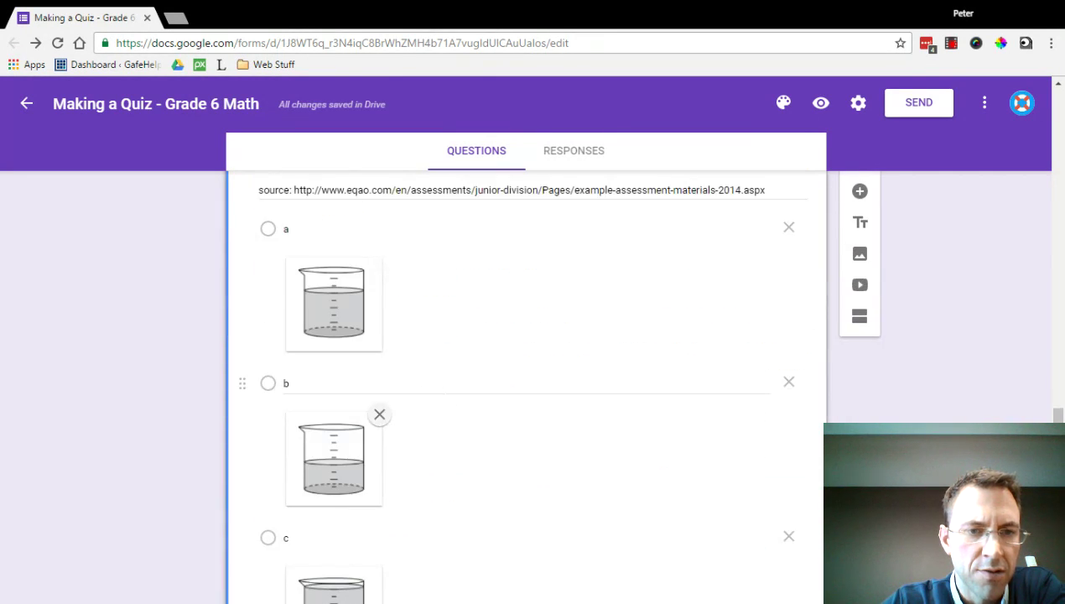
{"action": "left_click", "coordinate": [310, 530]}
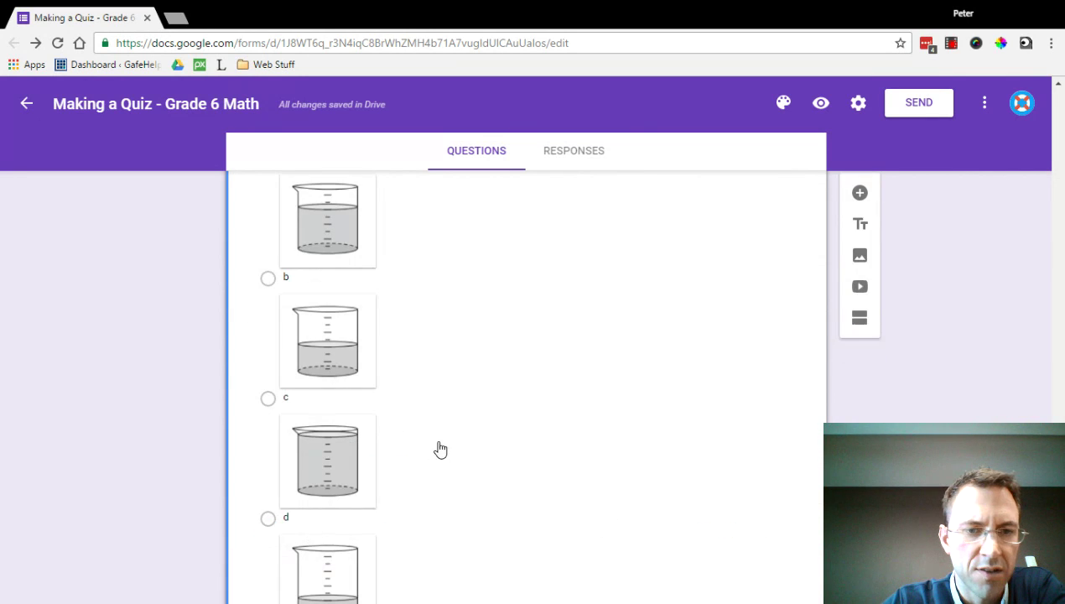
{"action": "left_click", "coordinate": [277, 439]}
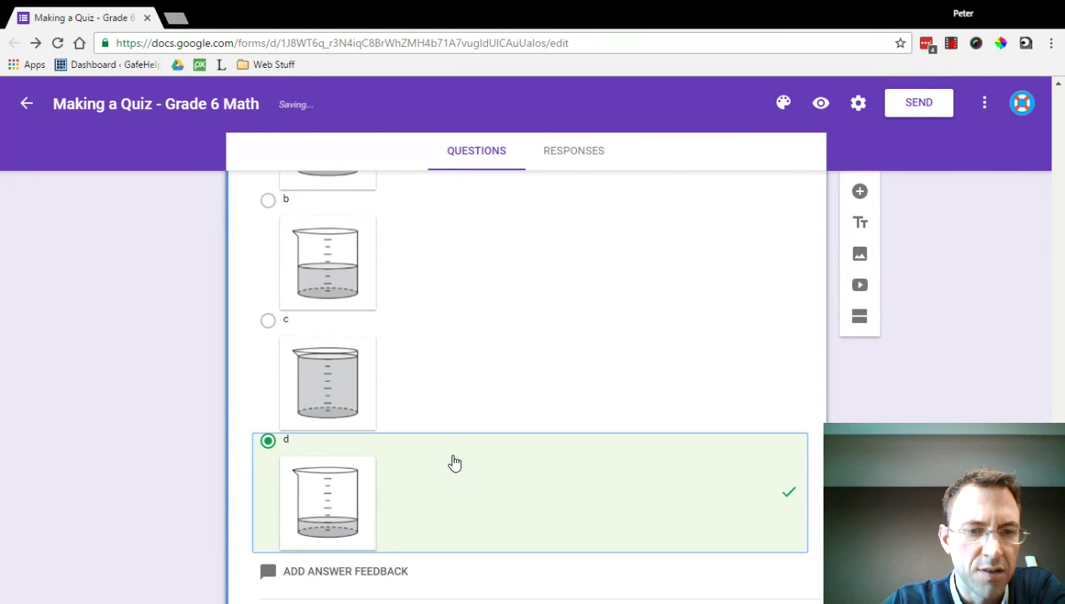
- Look at the answer feedback options for incorrect and correct answers on the triangle-area question, leaving both blank
{"action": "scroll", "coordinate": [453, 462], "scroll_direction": "up", "scroll_amount": 20}
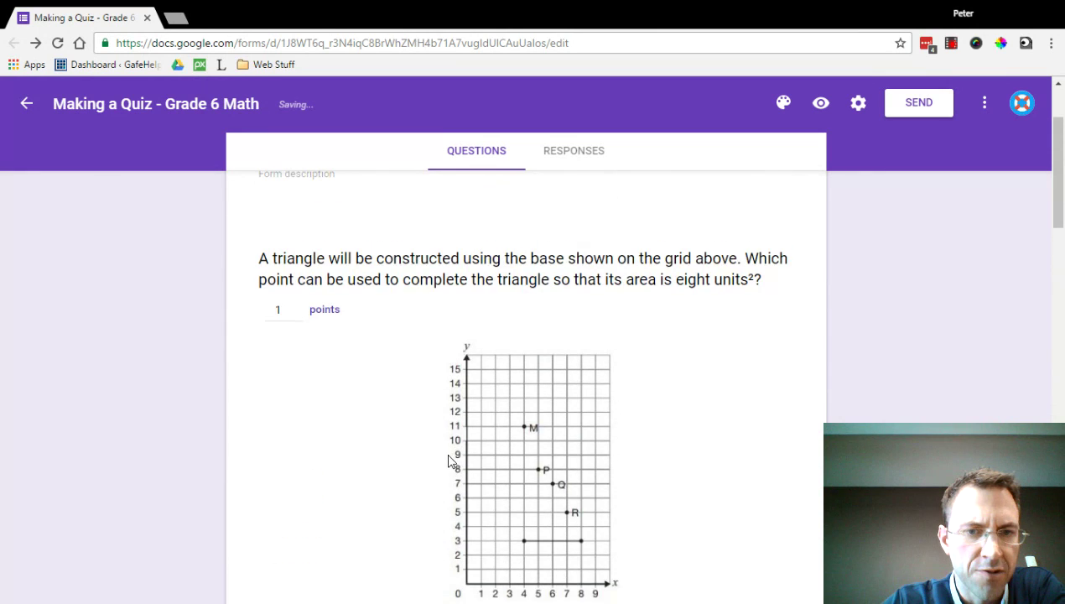
{"action": "left_click", "coordinate": [390, 379]}
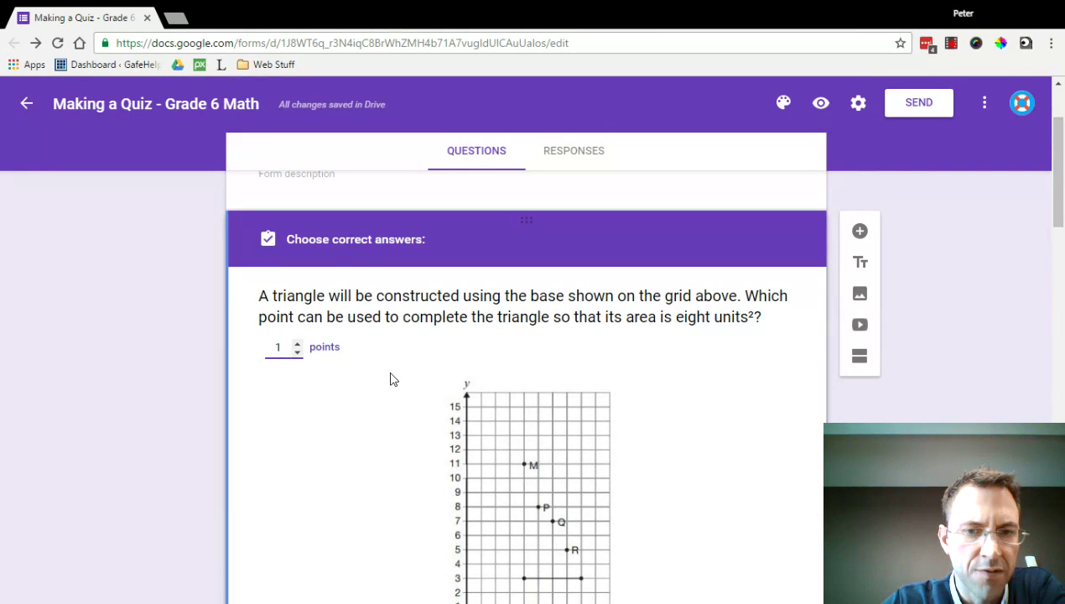
{"action": "scroll", "coordinate": [390, 379], "scroll_direction": "down", "scroll_amount": 6}
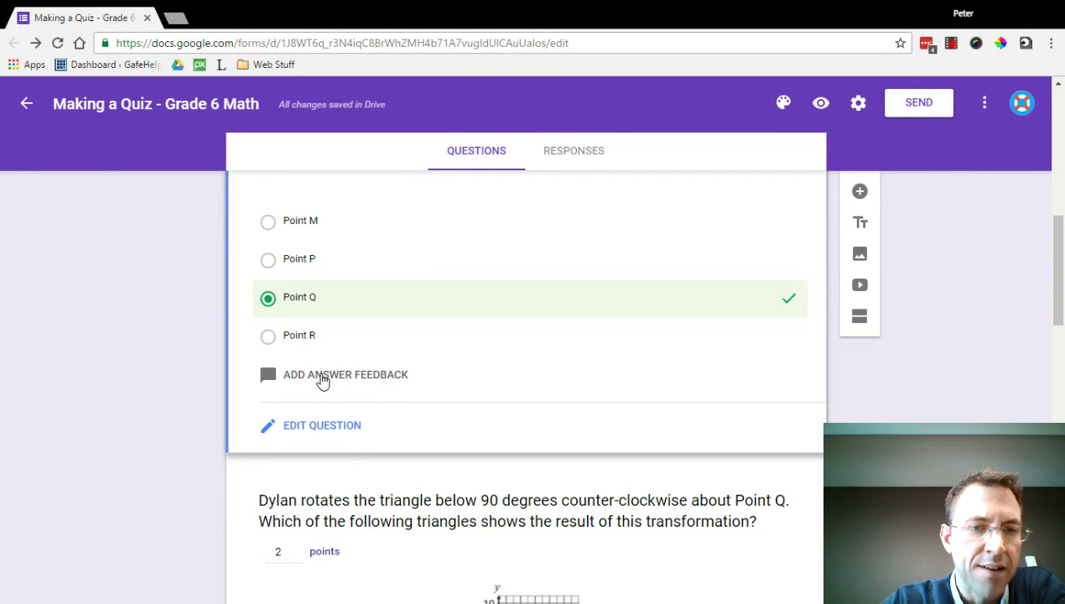
{"action": "left_click", "coordinate": [322, 377]}
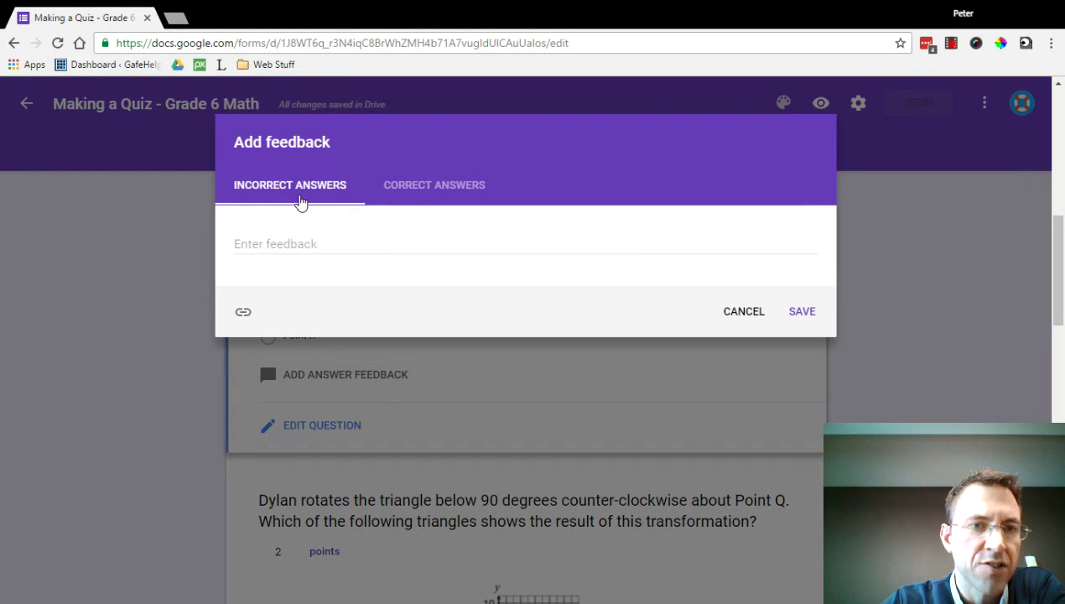
{"action": "left_click", "coordinate": [298, 244]}
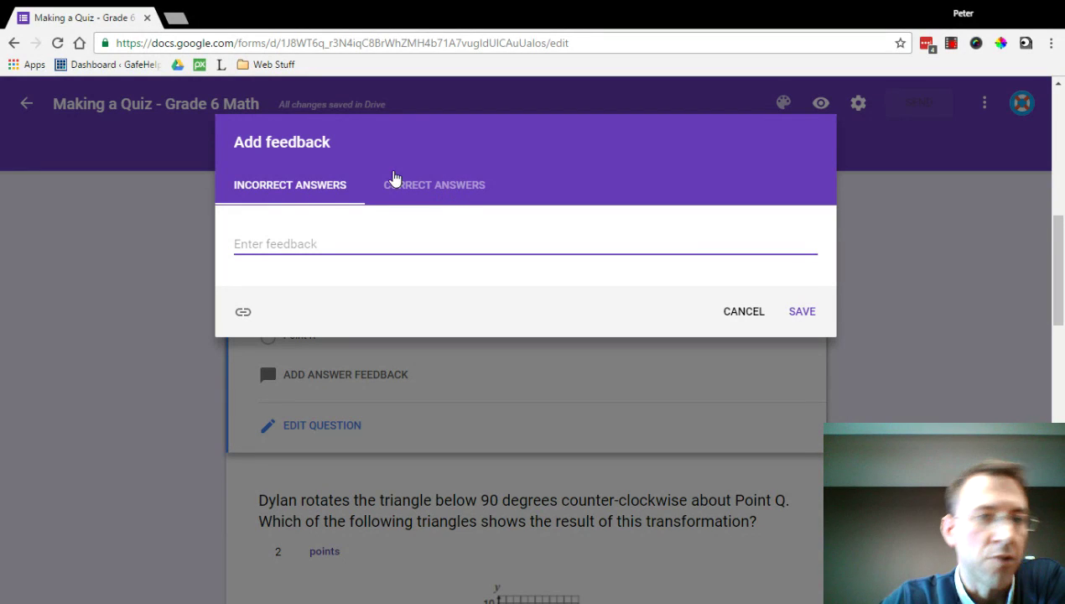
{"action": "left_click", "coordinate": [439, 186]}
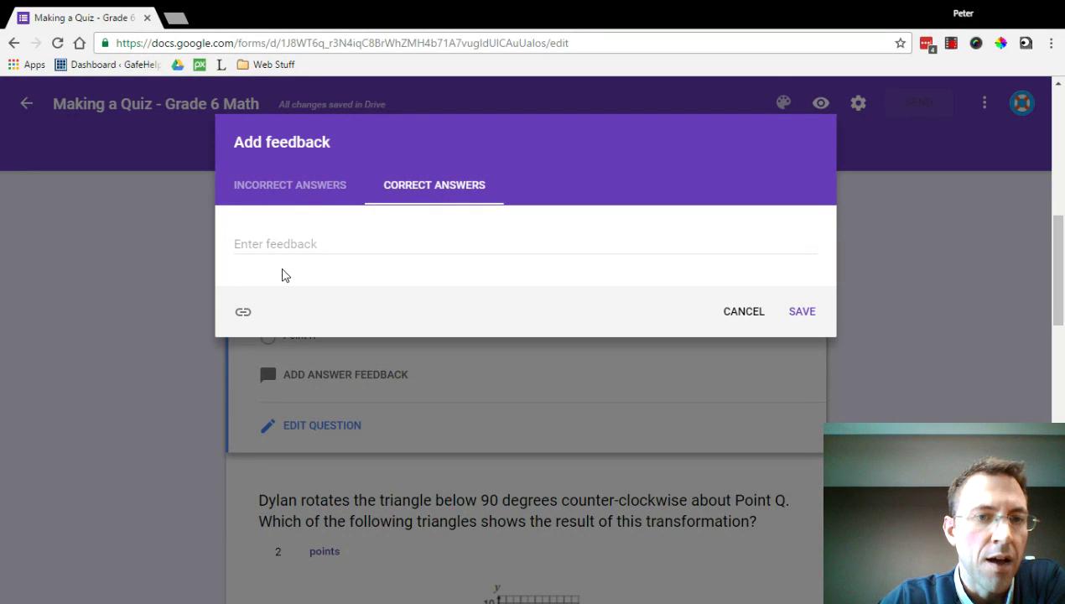
{"action": "left_click", "coordinate": [294, 184]}
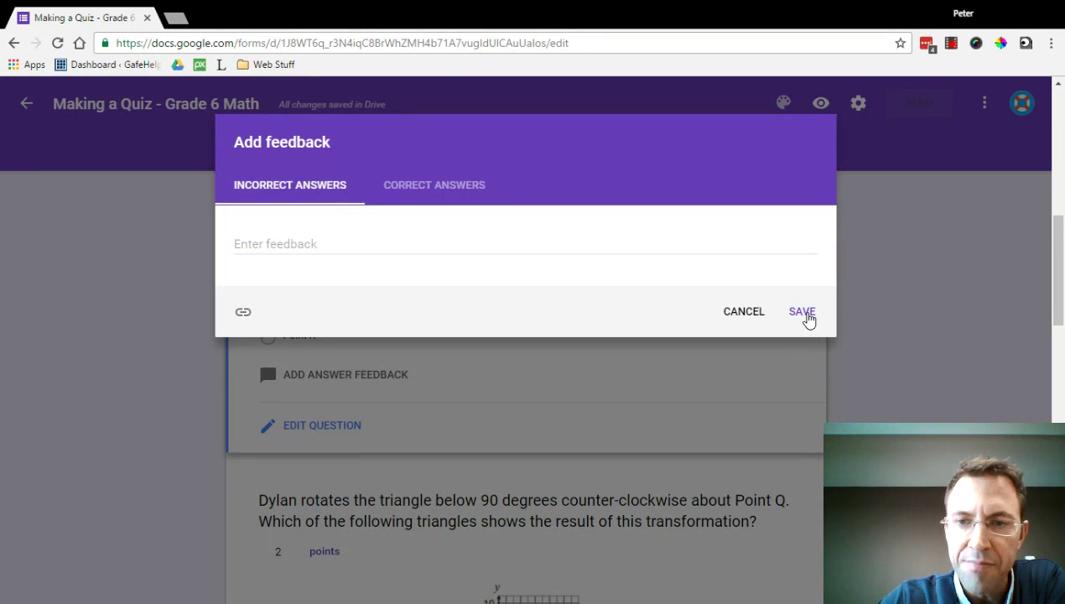
{"action": "left_click", "coordinate": [805, 313]}
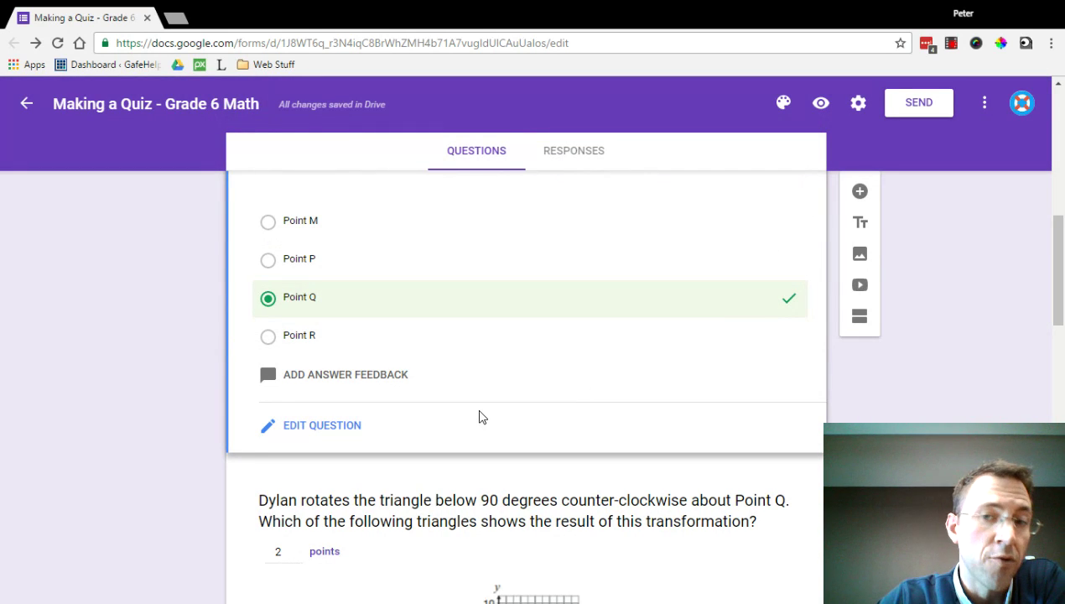
- Copy the quiz's full-length share link from the send options
{"action": "left_click", "coordinate": [926, 102]}
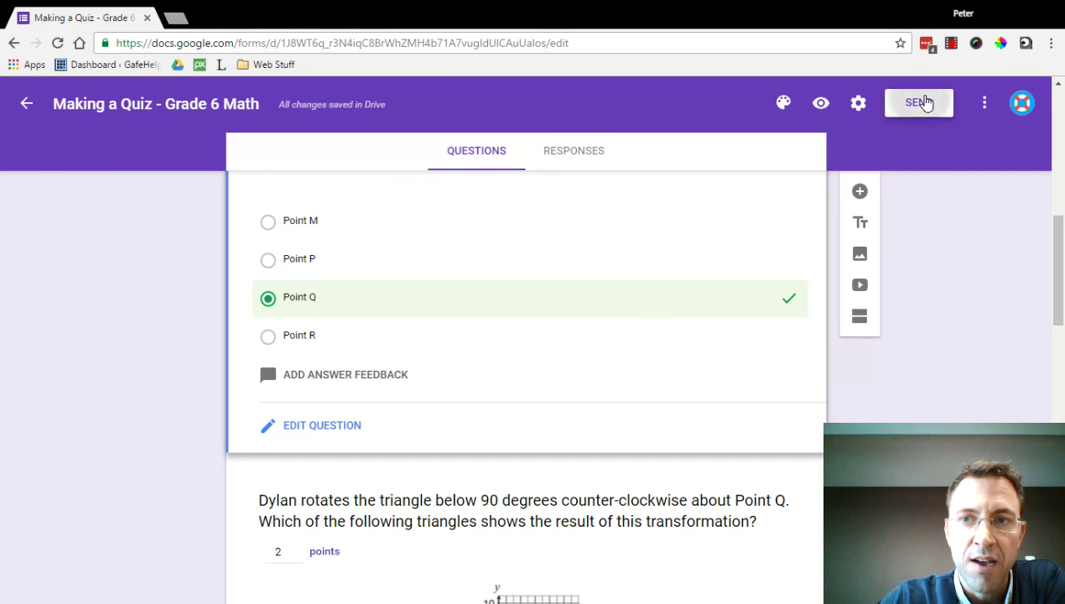
{"action": "left_click", "coordinate": [453, 221]}
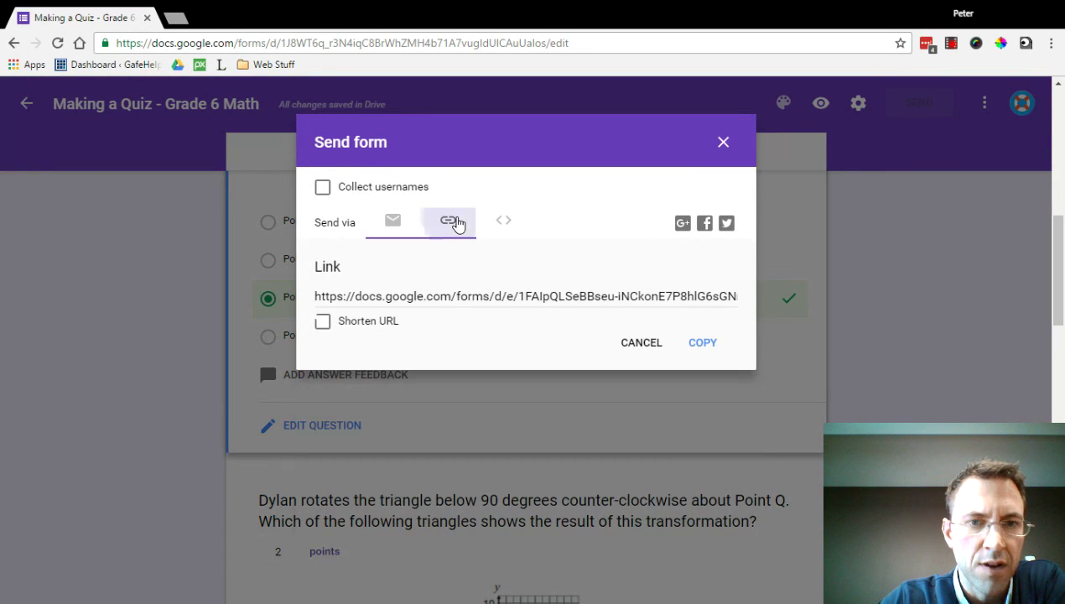
{"action": "left_click", "coordinate": [435, 297]}
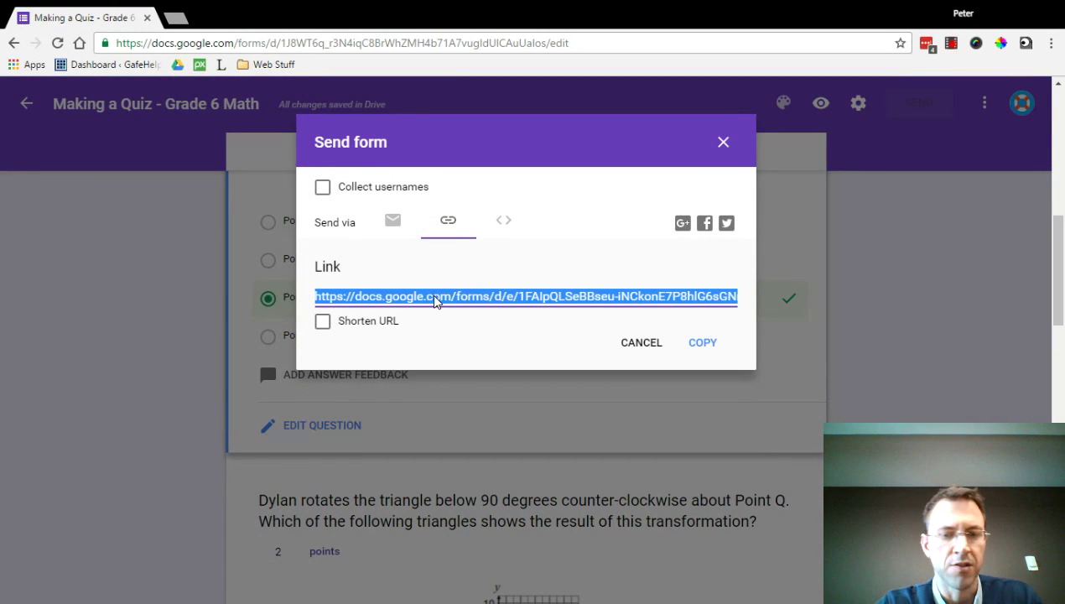
{"action": "left_click", "coordinate": [714, 345]}
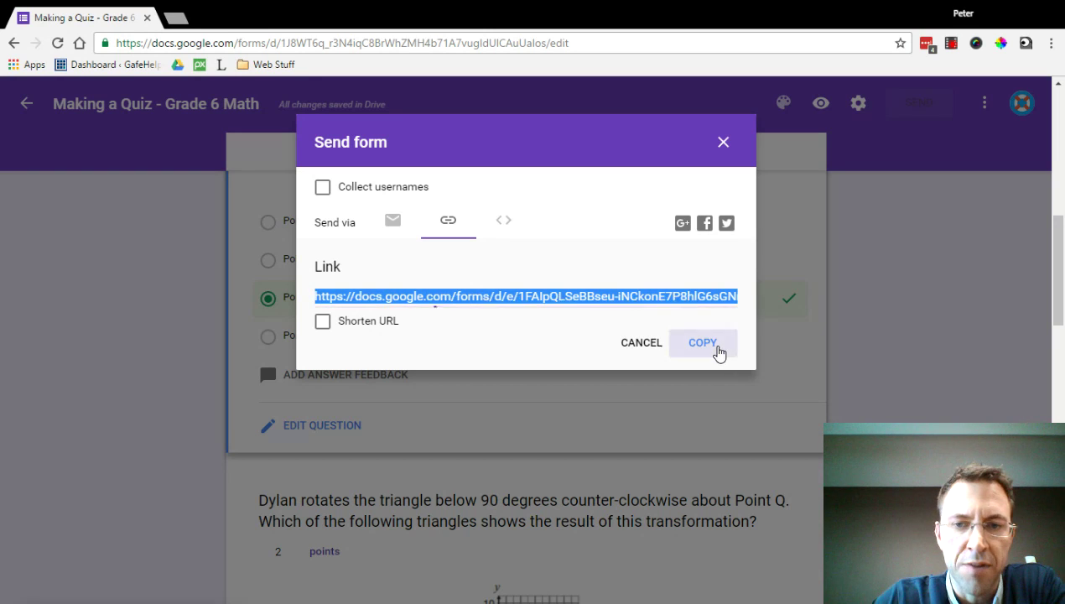
{"action": "left_click", "coordinate": [723, 142]}
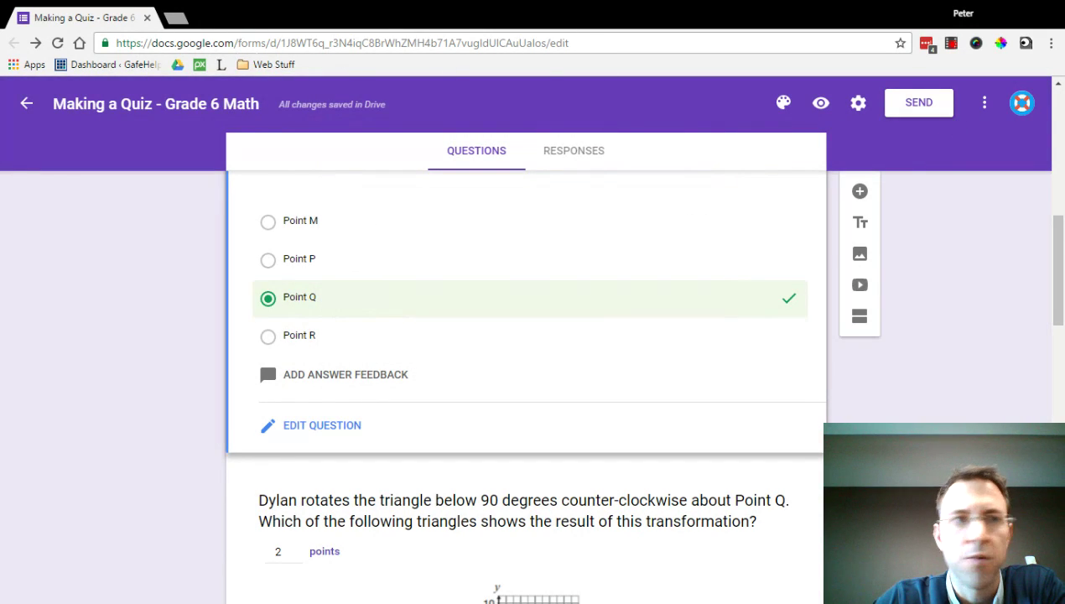
- Open the copied quiz link in a new browser tab
{"action": "left_click", "coordinate": [175, 17]}
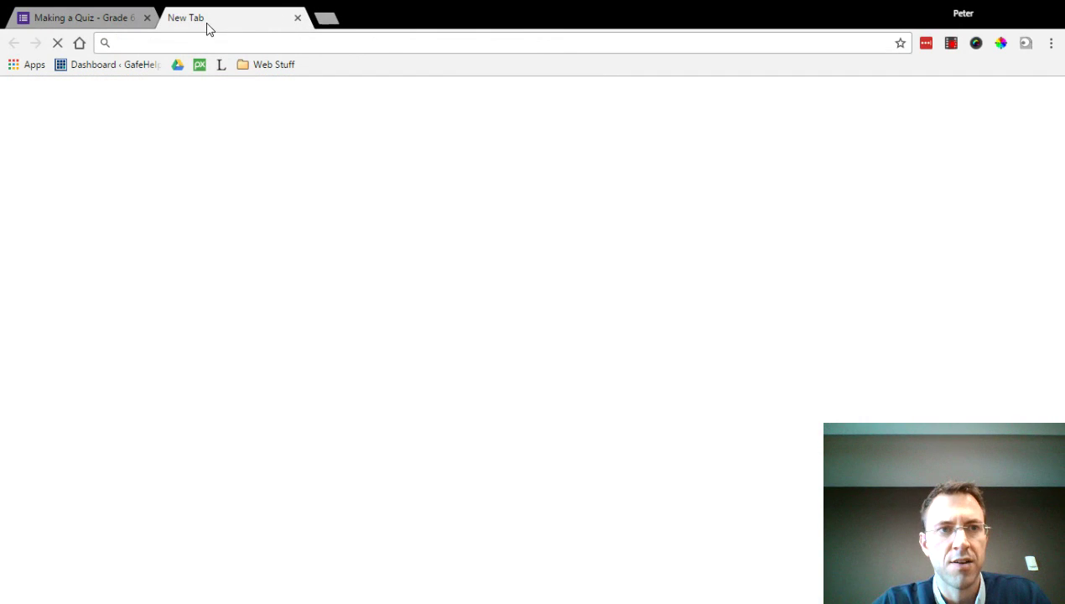
{"action": "key", "text": "ctrl+v"}
{"action": "key", "text": "Return"}
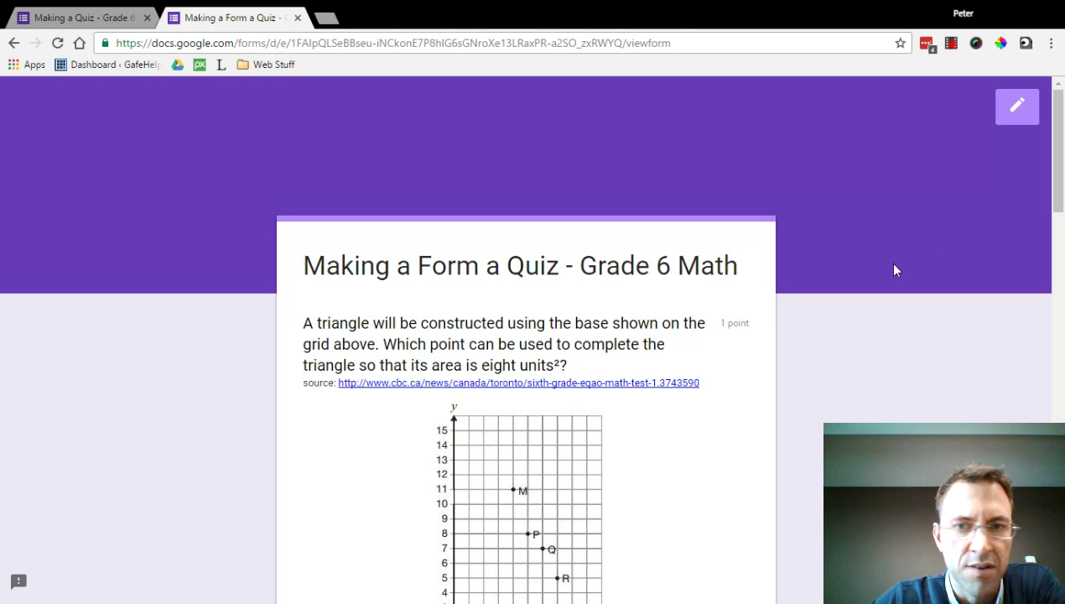
- Answer the triangle-area question with Point Q and the triangle rotation question with option a
{"action": "scroll", "coordinate": [894, 270], "scroll_direction": "down", "scroll_amount": 5}
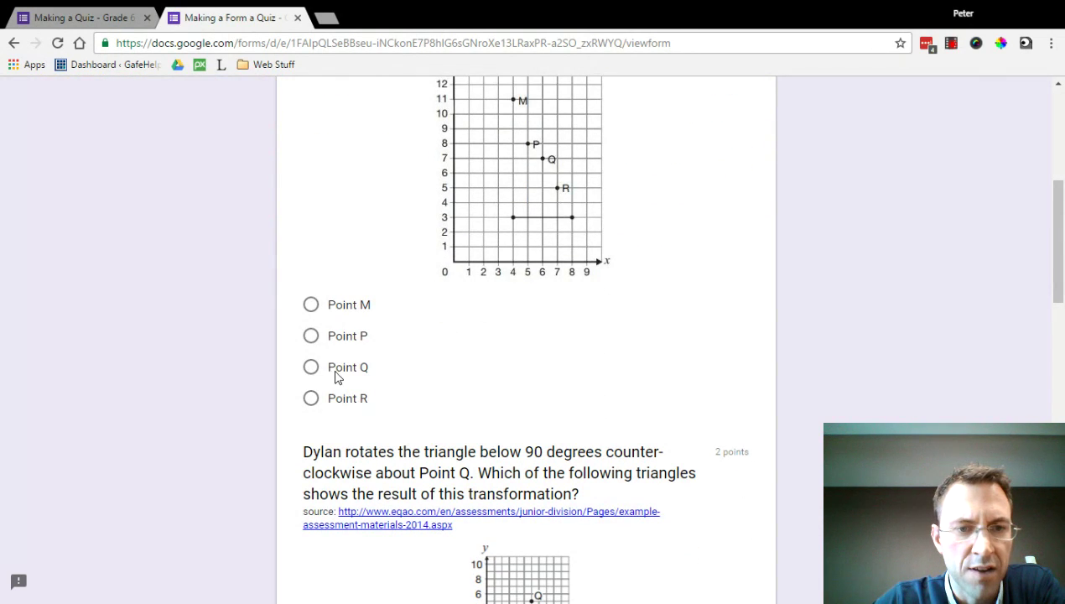
{"action": "left_click", "coordinate": [340, 370]}
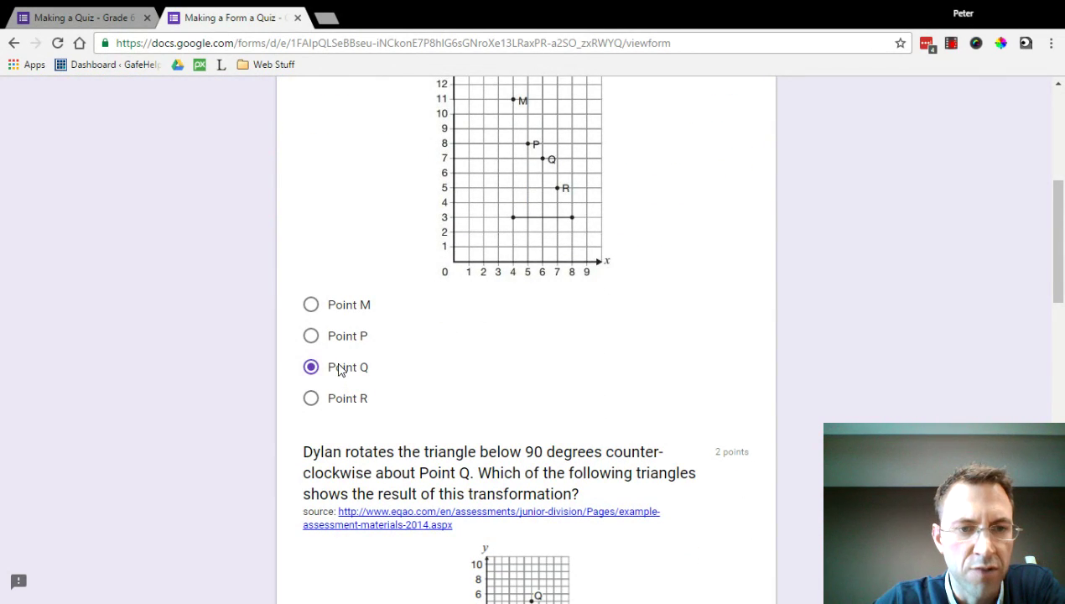
{"action": "scroll", "coordinate": [340, 370], "scroll_direction": "down", "scroll_amount": 3}
{"action": "scroll", "coordinate": [341, 369], "scroll_direction": "down", "scroll_amount": 3}
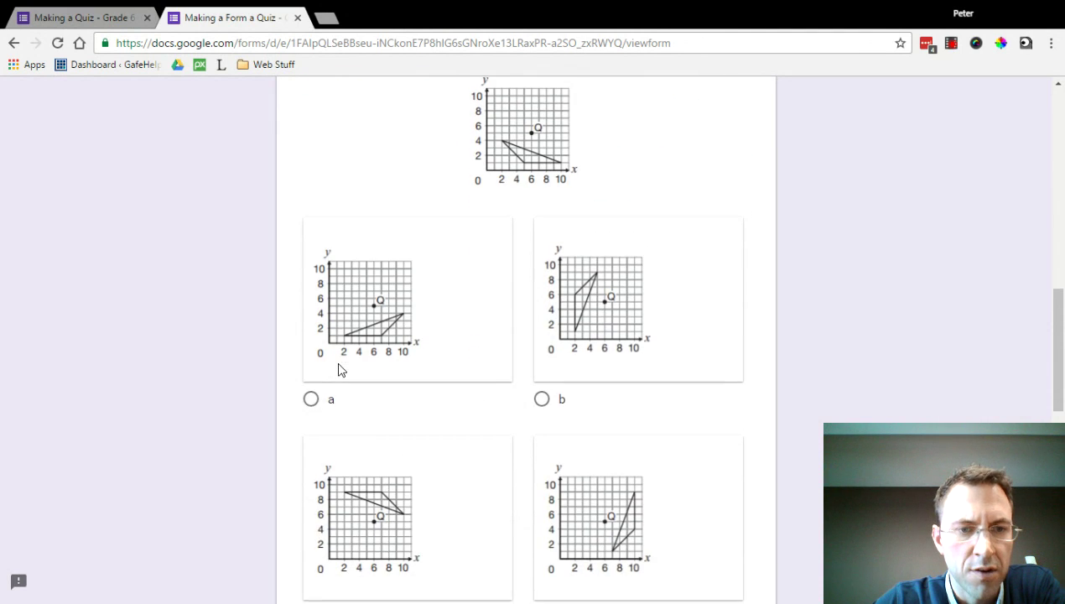
{"action": "scroll", "coordinate": [340, 370], "scroll_direction": "down", "scroll_amount": 2}
{"action": "left_click", "coordinate": [308, 244]}
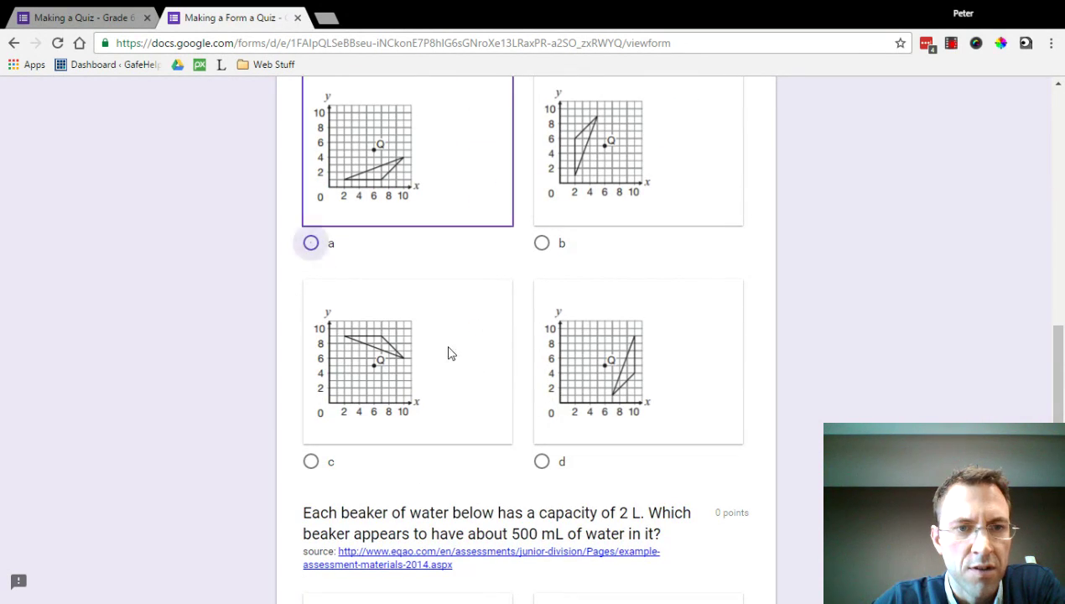
- Answer the beaker question with option d and submit the quiz response
{"action": "scroll", "coordinate": [456, 354], "scroll_direction": "down", "scroll_amount": 5}
{"action": "scroll", "coordinate": [454, 355], "scroll_direction": "down", "scroll_amount": 2}
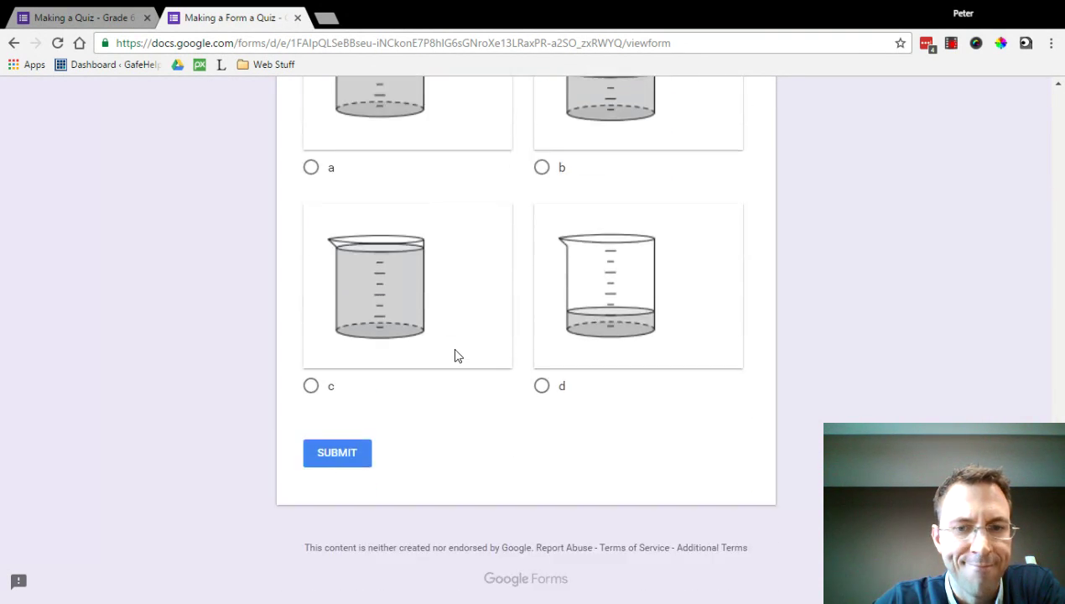
{"action": "left_click", "coordinate": [543, 382]}
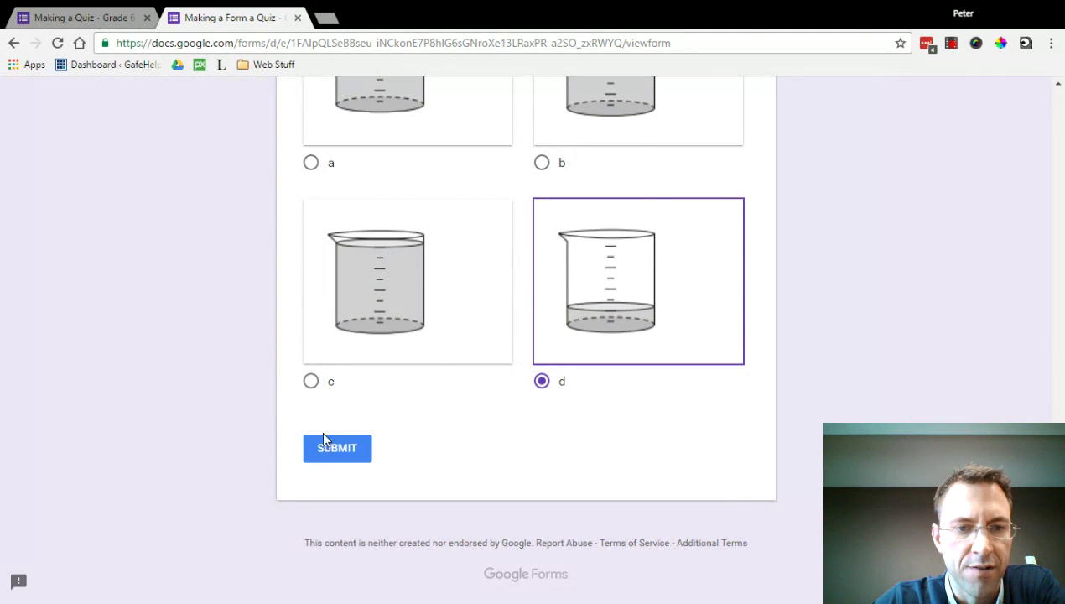
{"action": "left_click", "coordinate": [361, 461]}
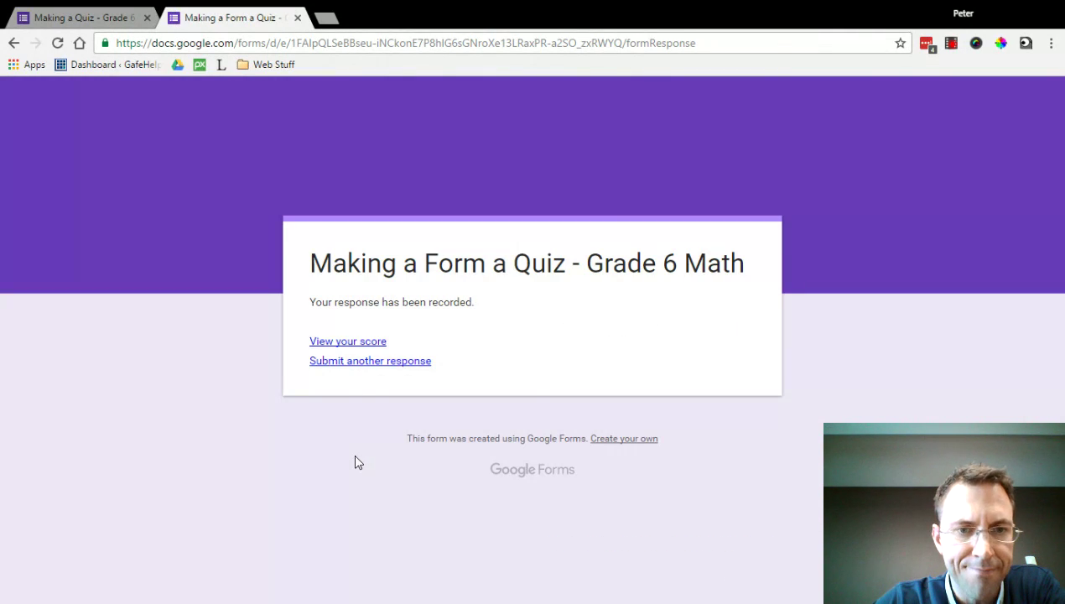
- View the score of the submitted response and review the marking of each question and the total points
{"action": "left_click", "coordinate": [369, 343]}
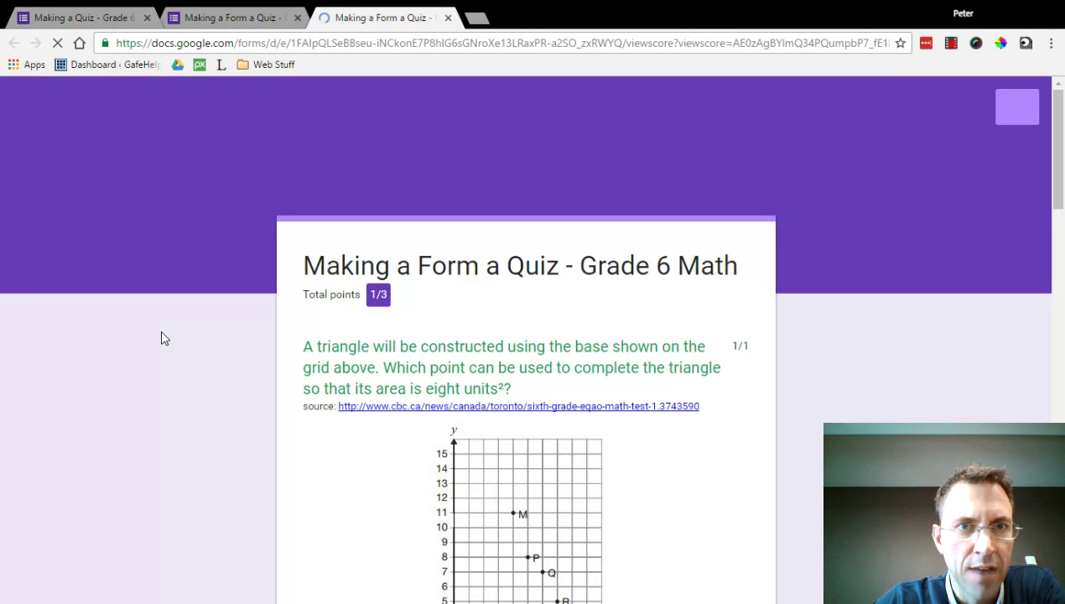
{"action": "scroll", "coordinate": [164, 337], "scroll_direction": "down", "scroll_amount": 4}
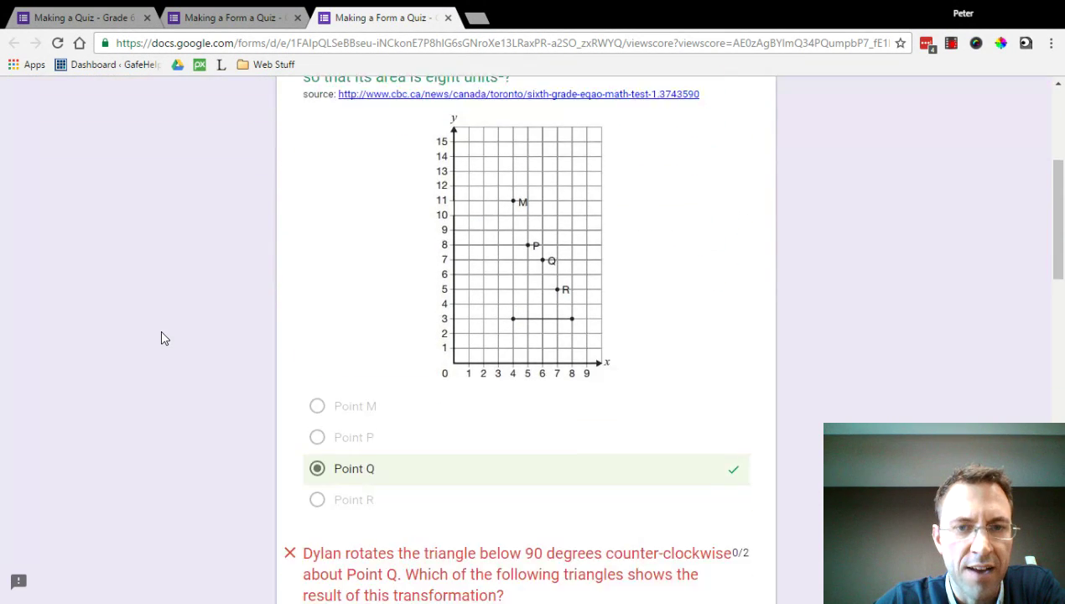
{"action": "scroll", "coordinate": [164, 337], "scroll_direction": "up", "scroll_amount": 2}
{"action": "scroll", "coordinate": [165, 337], "scroll_direction": "down", "scroll_amount": 6}
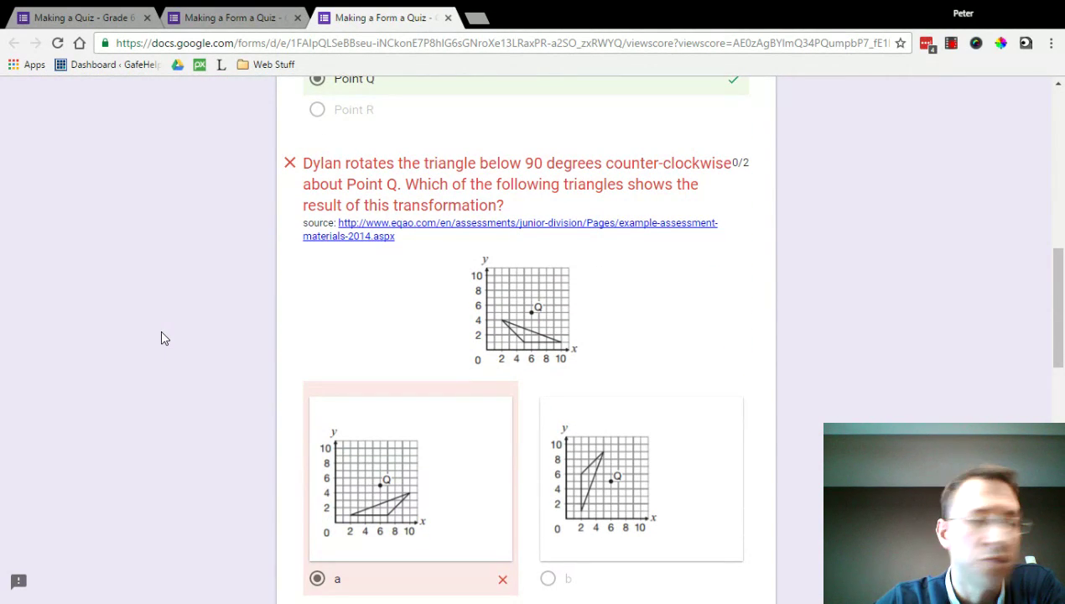
{"action": "scroll", "coordinate": [165, 338], "scroll_direction": "down", "scroll_amount": 8}
{"action": "scroll", "coordinate": [164, 337], "scroll_direction": "down", "scroll_amount": 4}
{"action": "scroll", "coordinate": [165, 338], "scroll_direction": "up", "scroll_amount": 1}
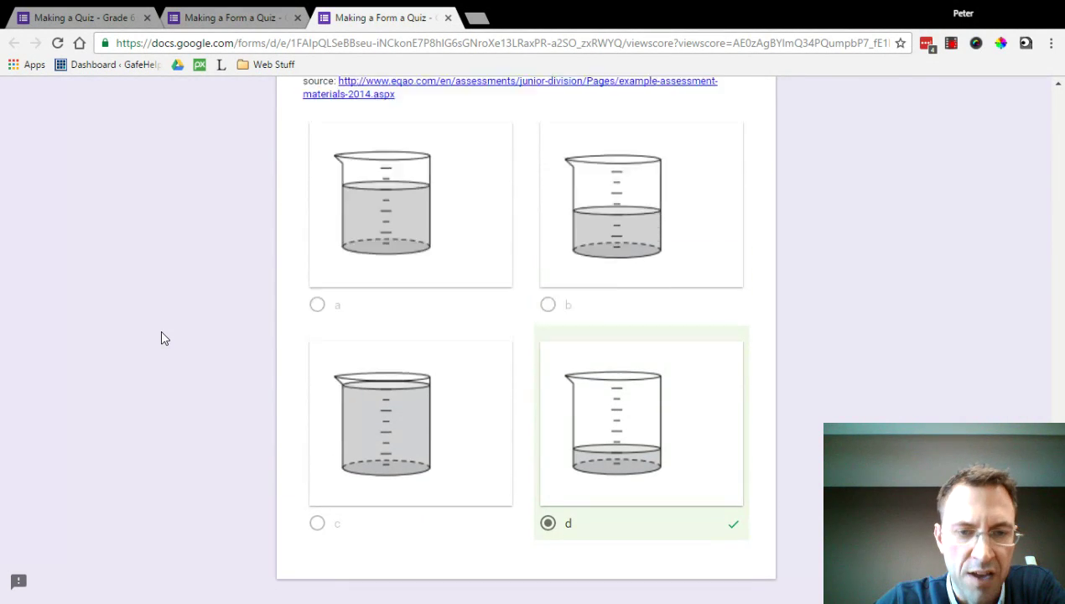
{"action": "scroll", "coordinate": [165, 338], "scroll_direction": "up", "scroll_amount": 15}
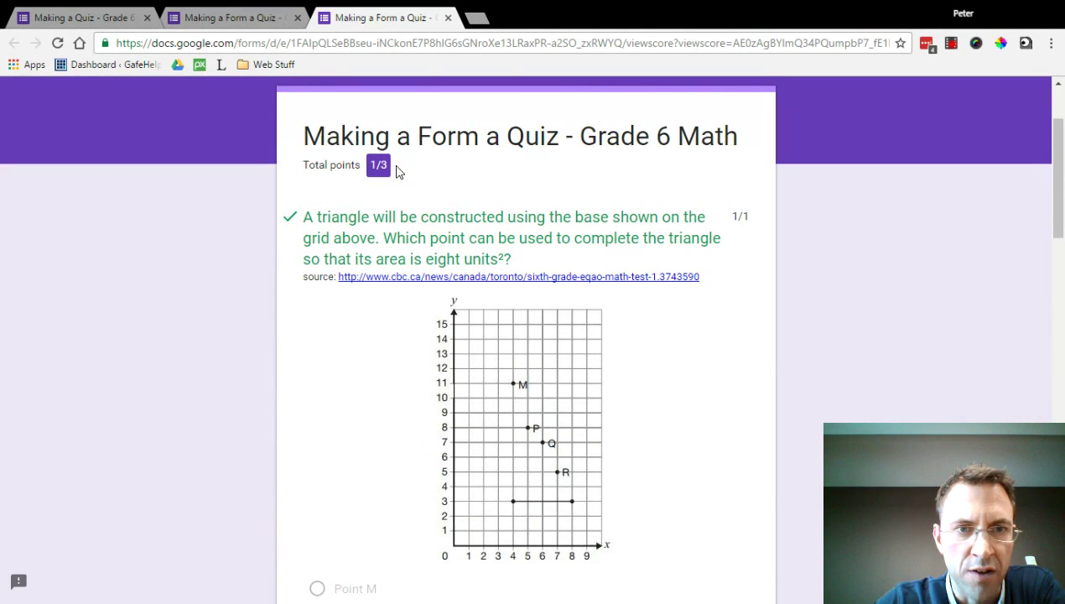
{"action": "left_click_drag", "start_coordinate": [379, 165], "coordinate": [335, 184]}
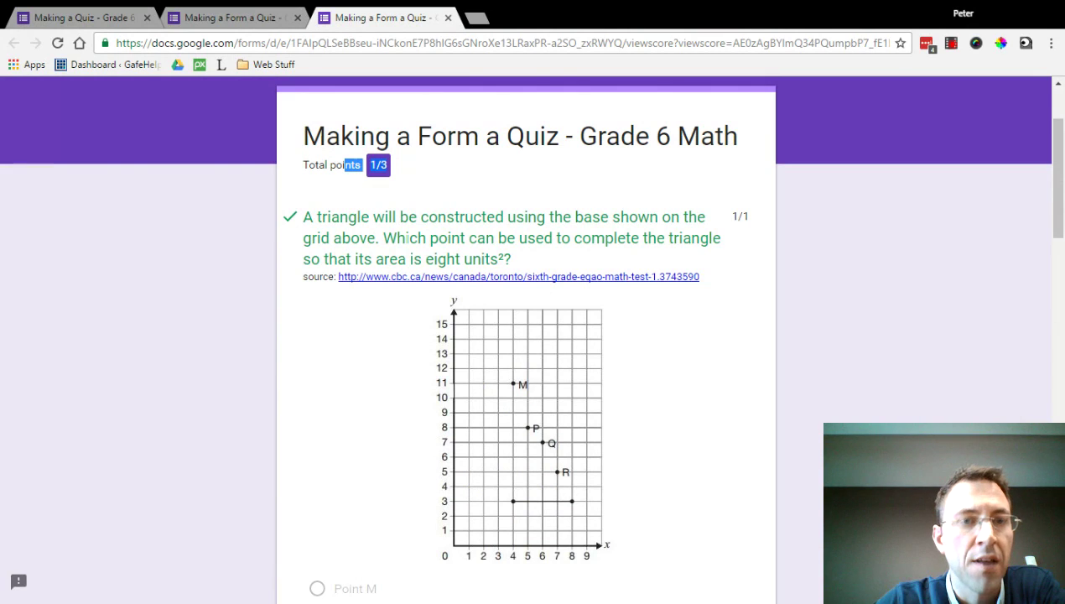
- Return to the quiz editor and examine the response summary, including the score insights and each question's answer chart
{"action": "left_click", "coordinate": [223, 17]}
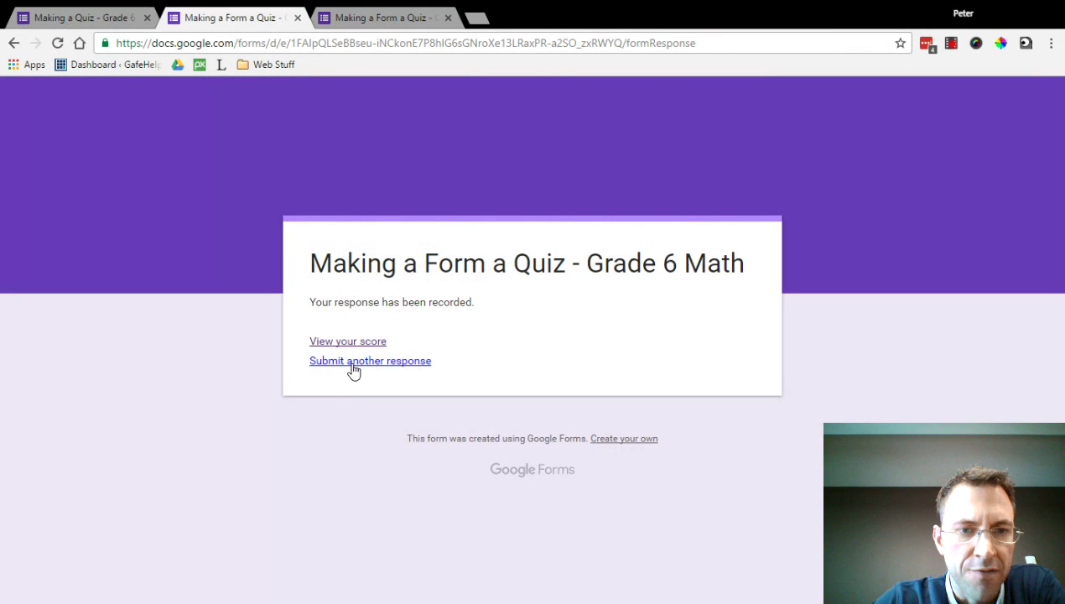
{"action": "left_click", "coordinate": [107, 15]}
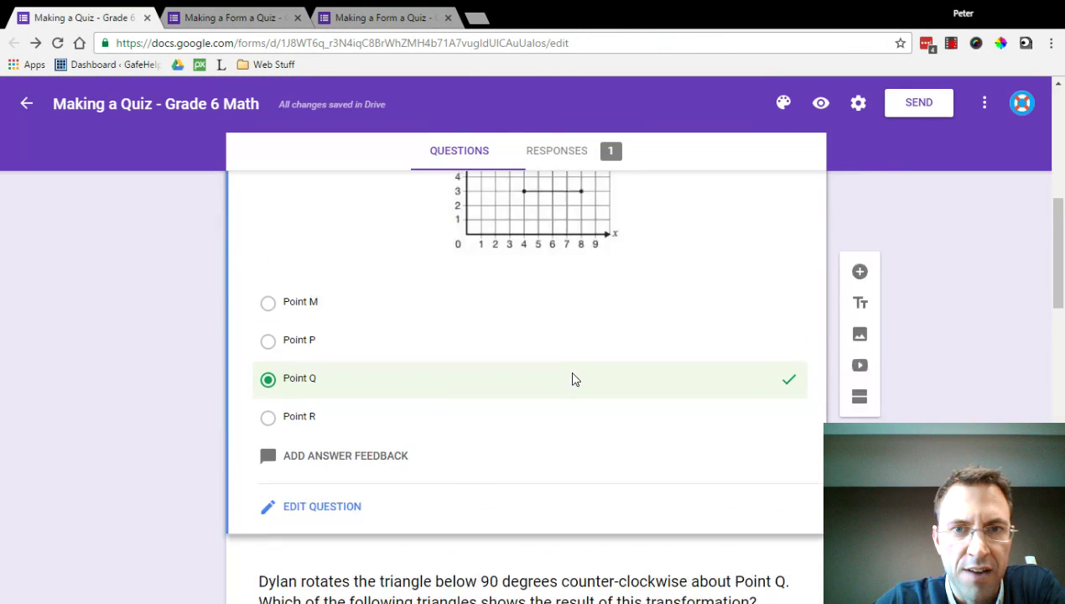
{"action": "left_click", "coordinate": [555, 207]}
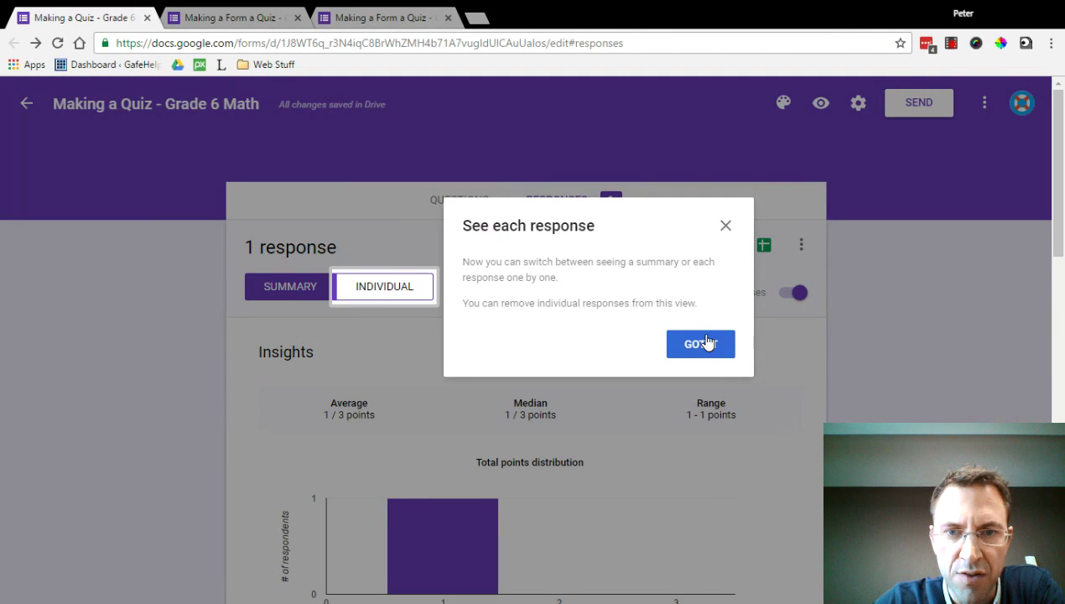
{"action": "left_click", "coordinate": [703, 343]}
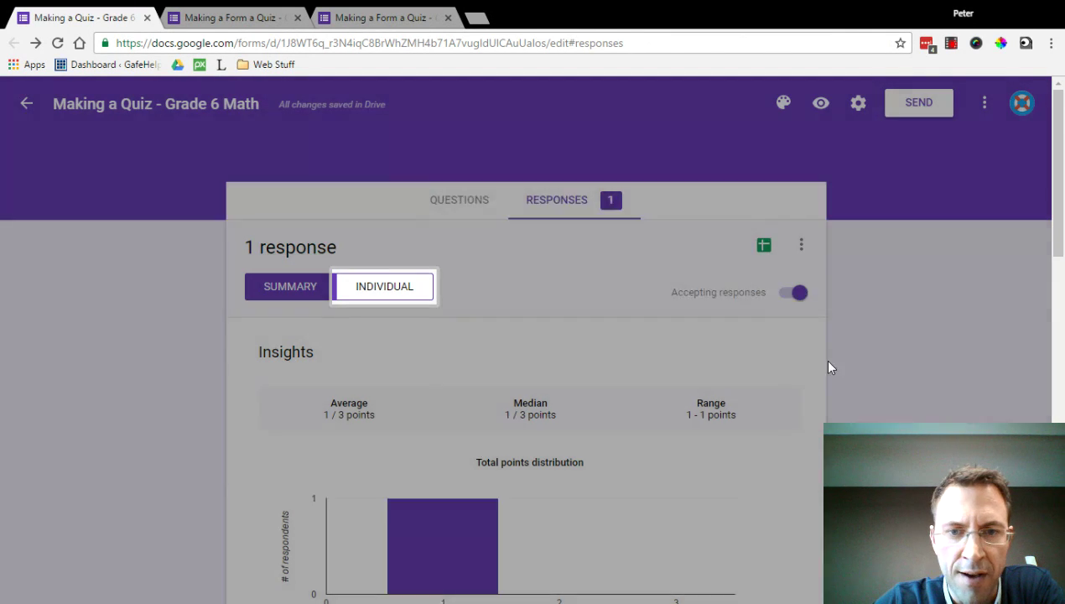
{"action": "scroll", "coordinate": [820, 364], "scroll_direction": "down", "scroll_amount": 2}
{"action": "scroll", "coordinate": [910, 371], "scroll_direction": "up", "scroll_amount": 1}
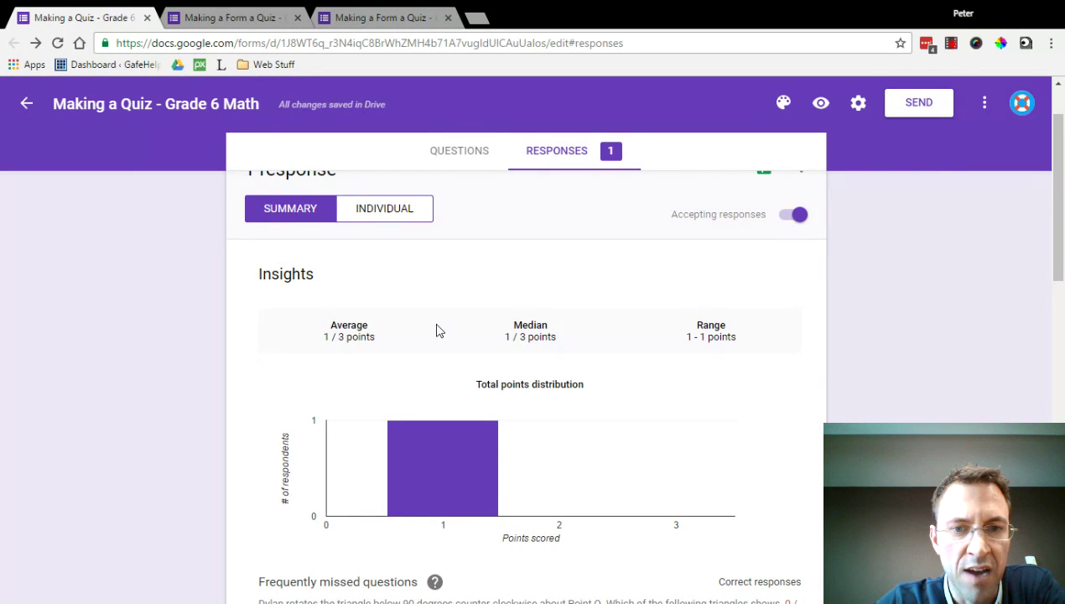
{"action": "scroll", "coordinate": [639, 373], "scroll_direction": "down", "scroll_amount": 6}
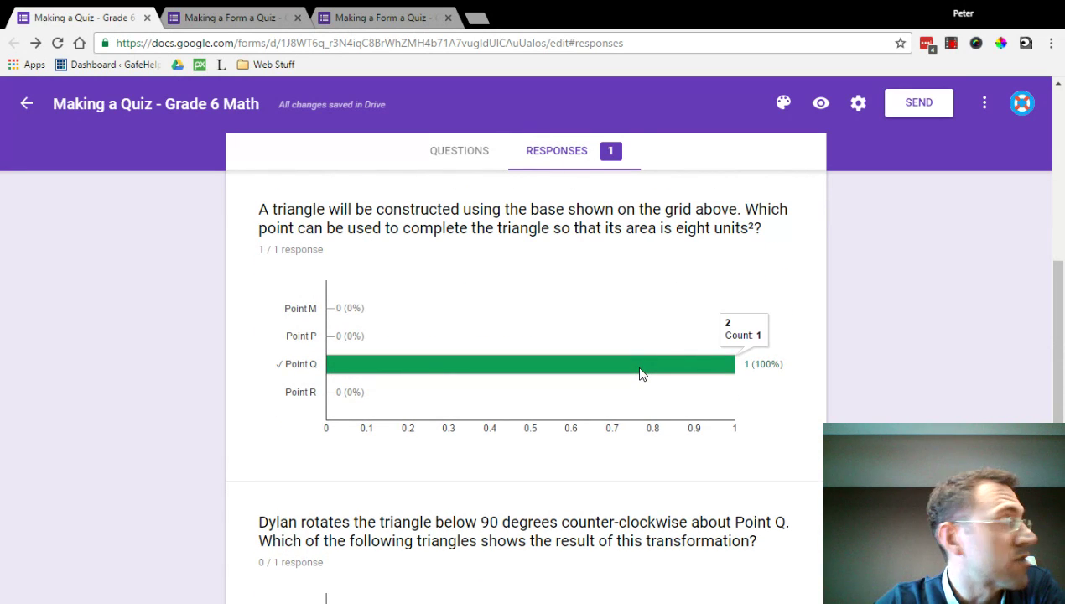
{"action": "scroll", "coordinate": [640, 373], "scroll_direction": "down", "scroll_amount": 2}
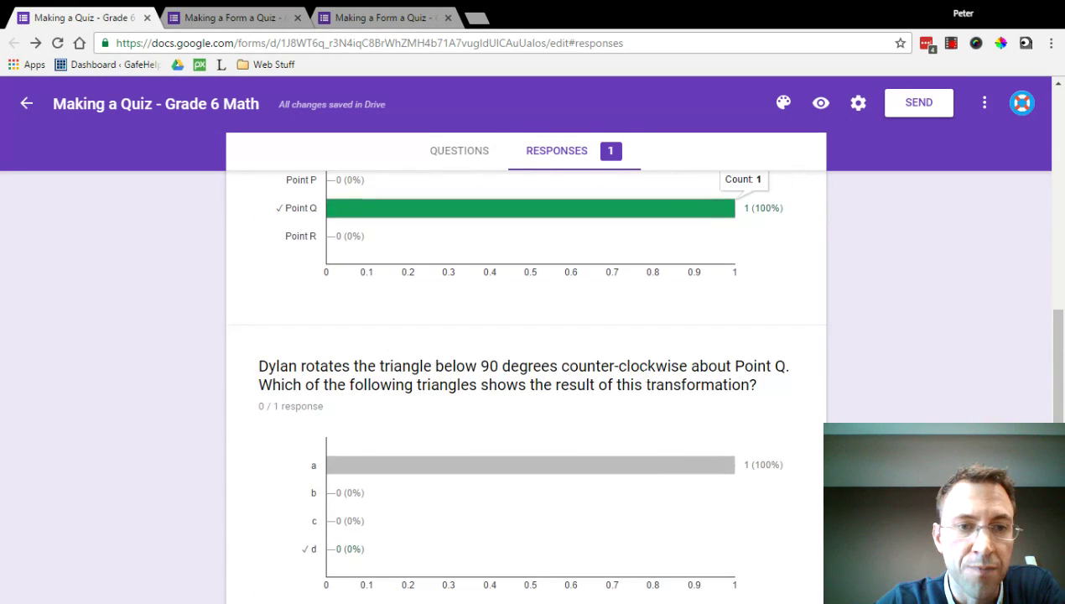
{"action": "scroll", "coordinate": [639, 373], "scroll_direction": "down", "scroll_amount": 2}
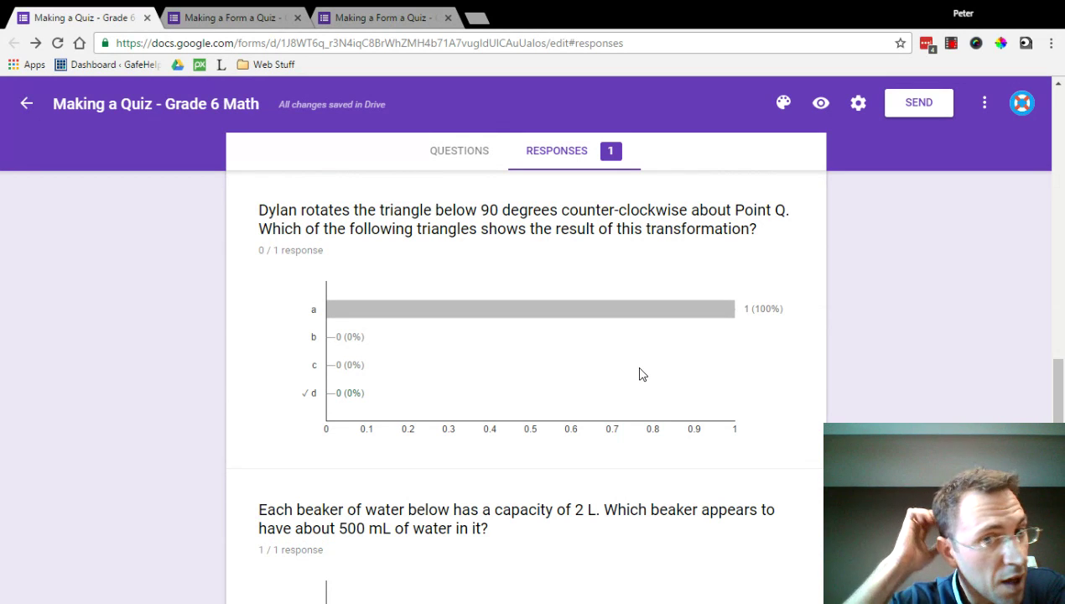
{"action": "scroll", "coordinate": [640, 373], "scroll_direction": "down", "scroll_amount": 3}
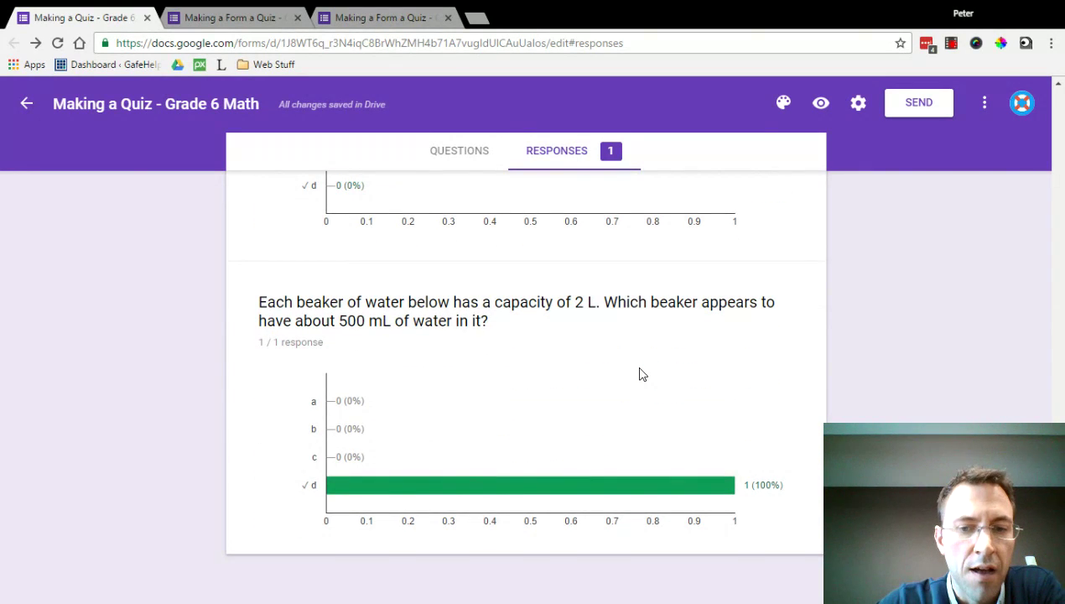